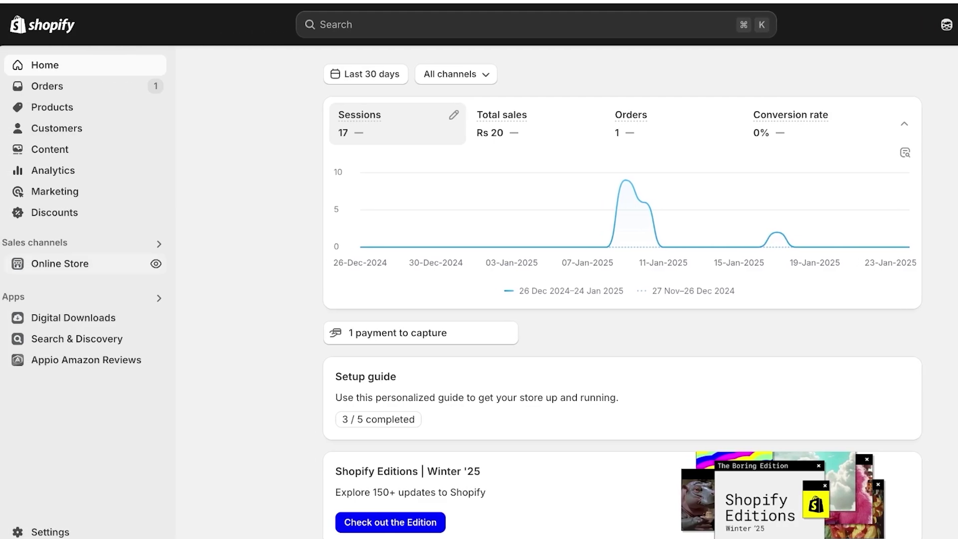
# Open the Online Store themes page showing the current Dawn theme
pyautogui.click(60, 263)
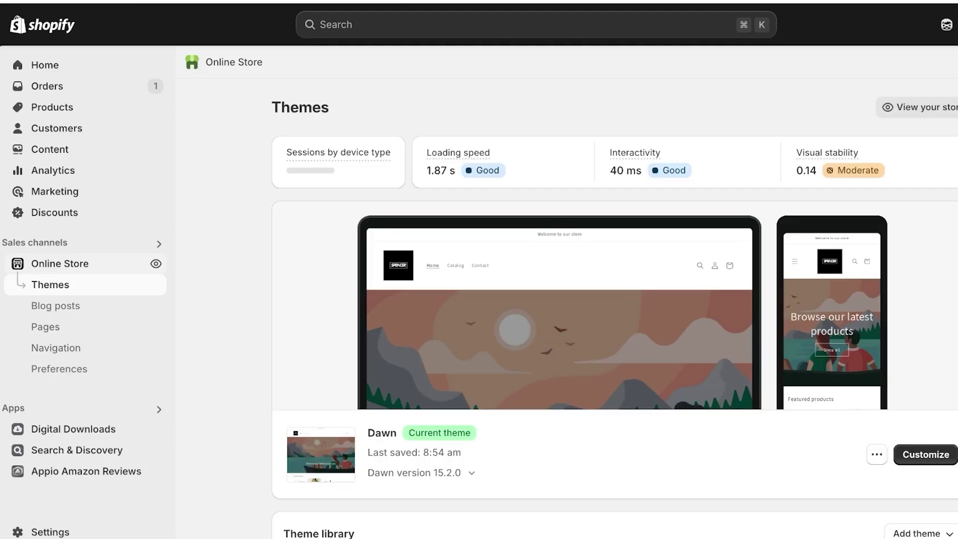
pyautogui.scroll(-3, 614, 290)
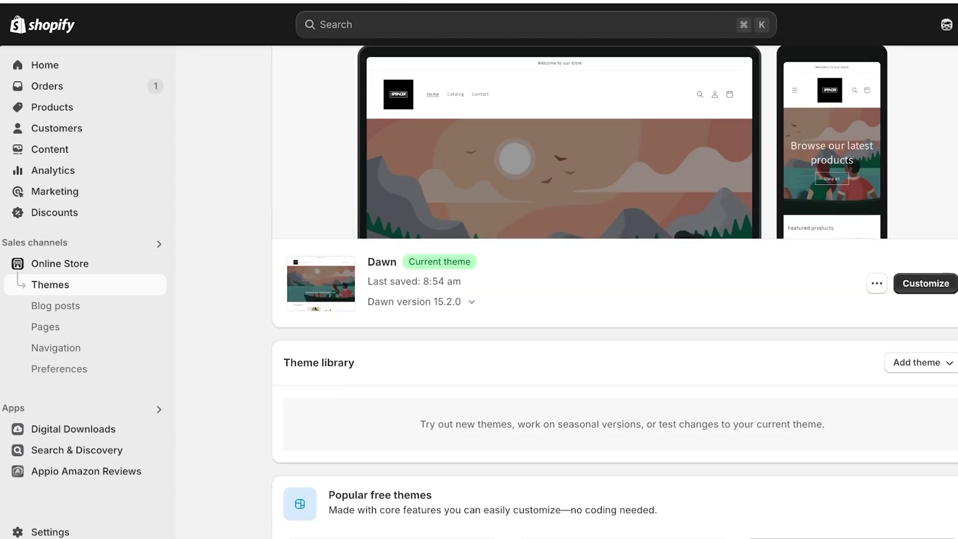
pyautogui.scroll(2, 614, 290)
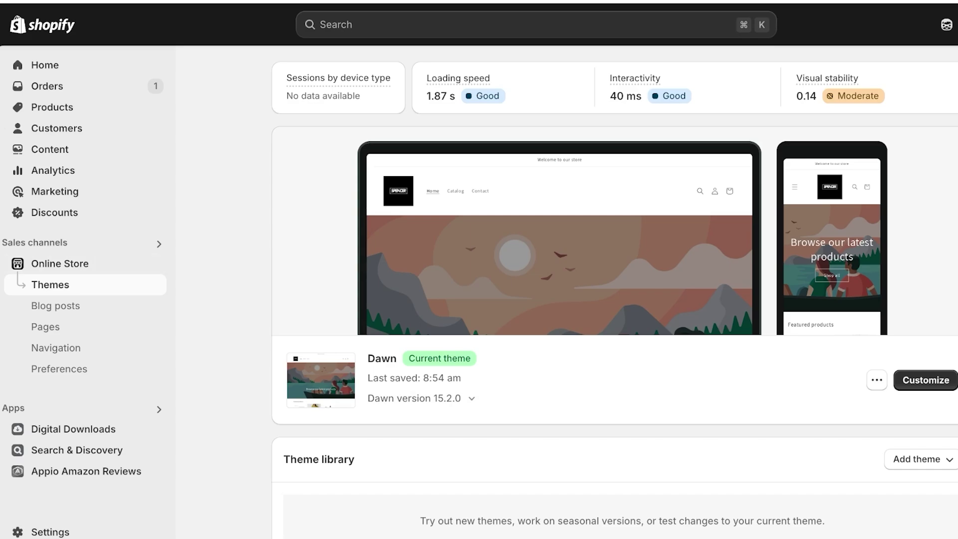
# Request the Dawn theme download so its files are emailed to the store account
pyautogui.click(876, 380)
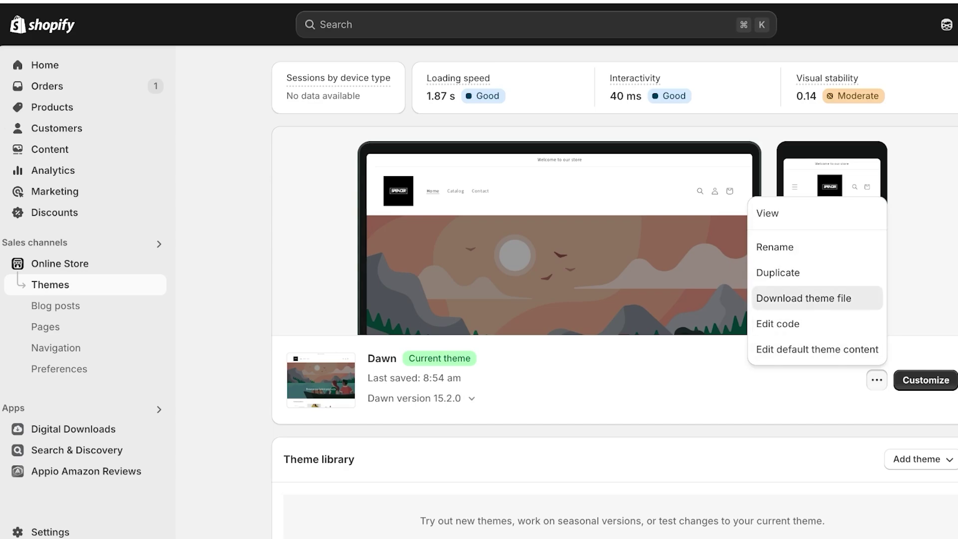
pyautogui.click(803, 298)
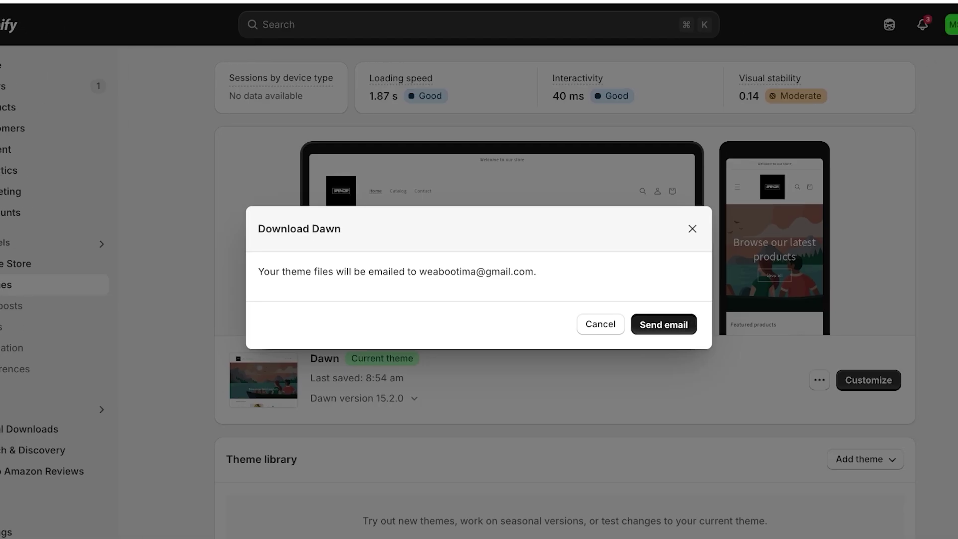
pyautogui.click(686, 324)
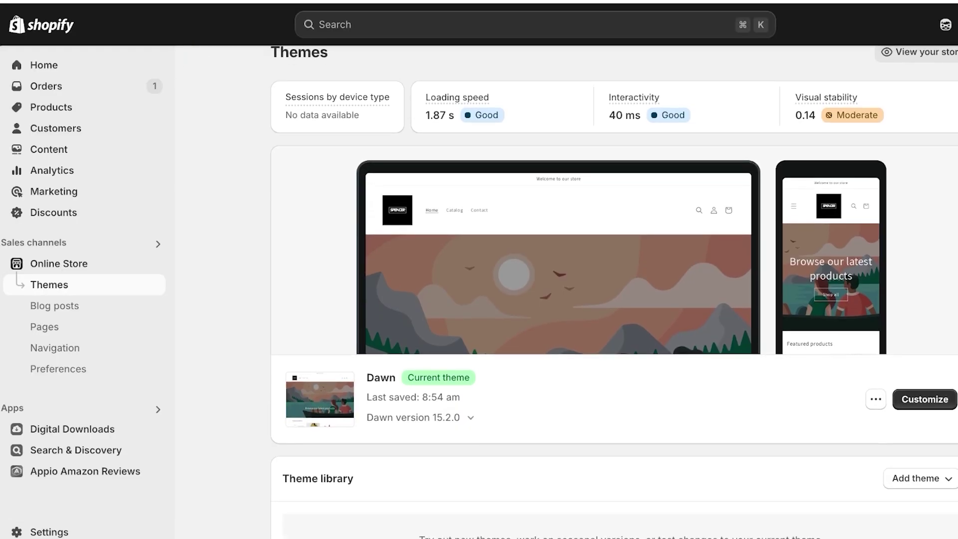
# Dismiss the Dawn theme actions menu and scroll down to Popular free themes
pyautogui.click(876, 399)
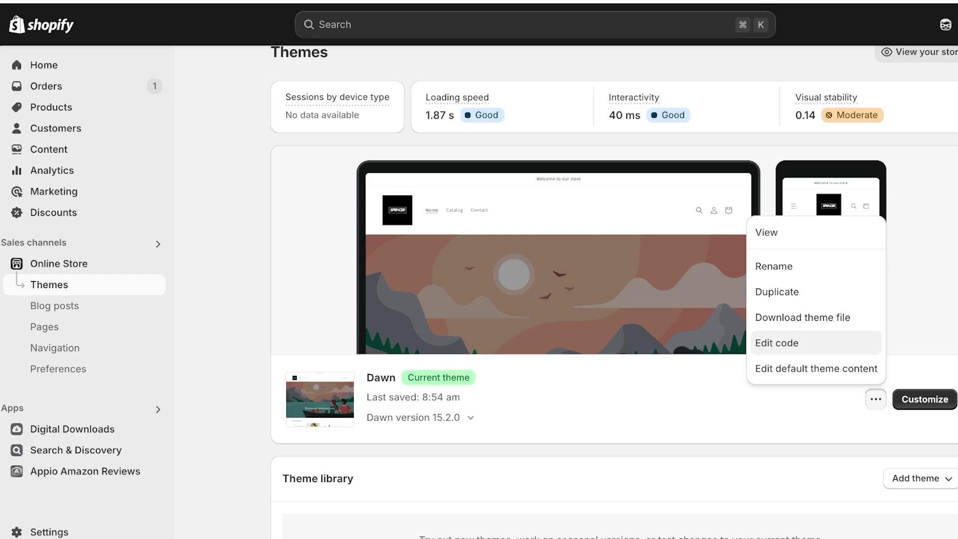
pyautogui.press('Escape')
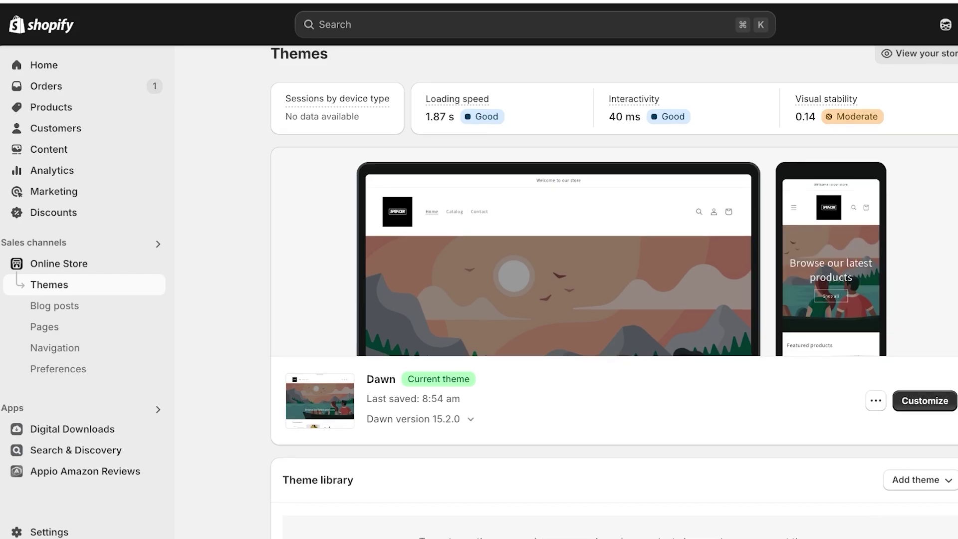
pyautogui.scroll(-8, 614, 299)
pyautogui.scroll(-3, 614, 299)
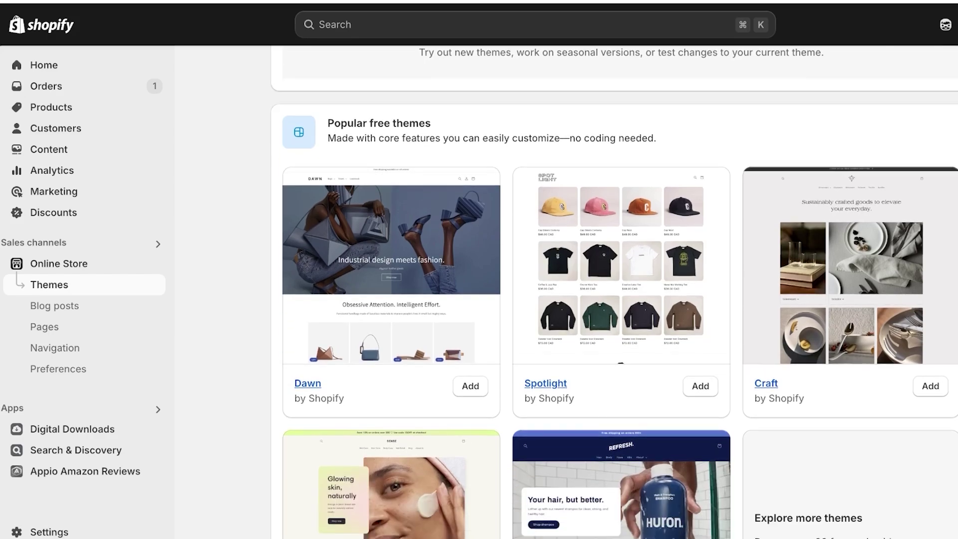
pyautogui.scroll(-3, 614, 299)
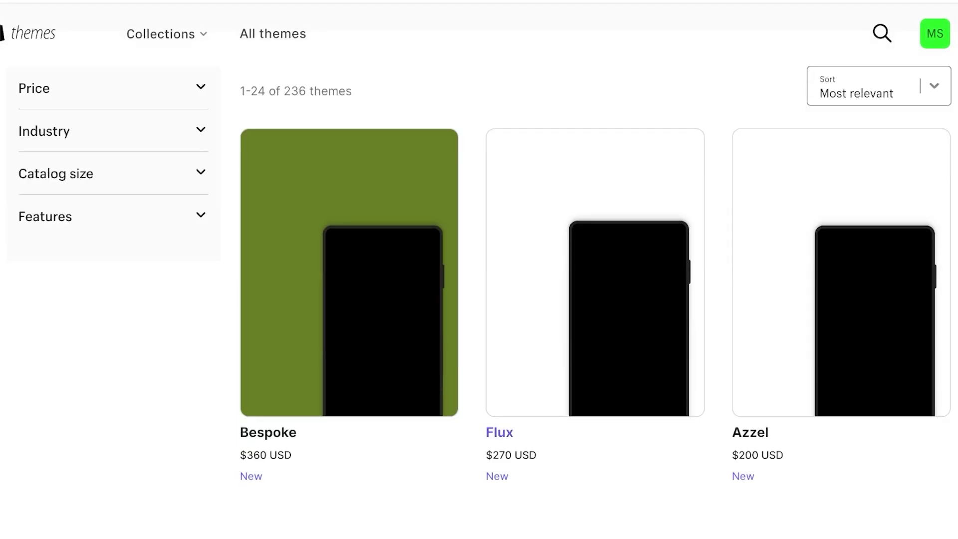
# Scroll through the All themes grid of 236 themes and their prices
pyautogui.scroll(-4, 479, 300)
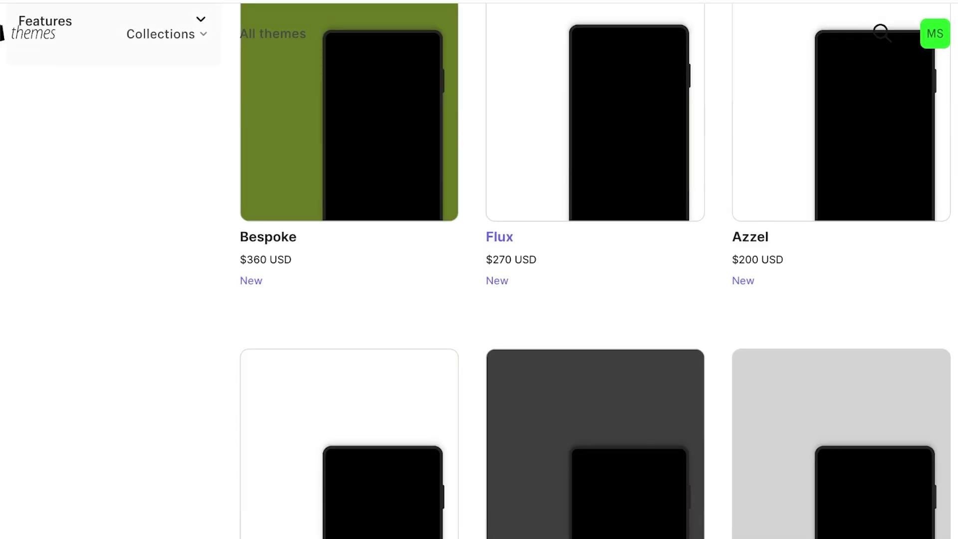
pyautogui.scroll(7, 479, 300)
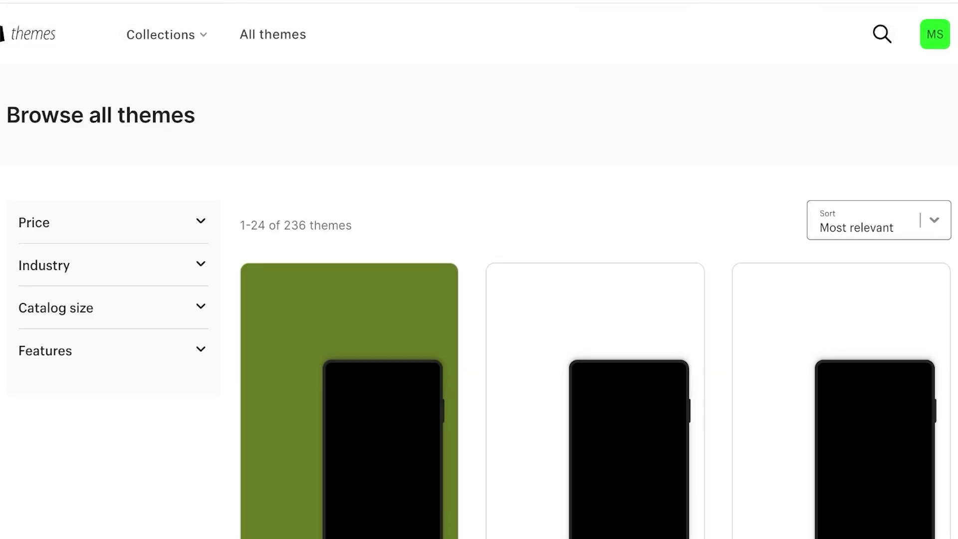
pyautogui.scroll(-3, 480, 300)
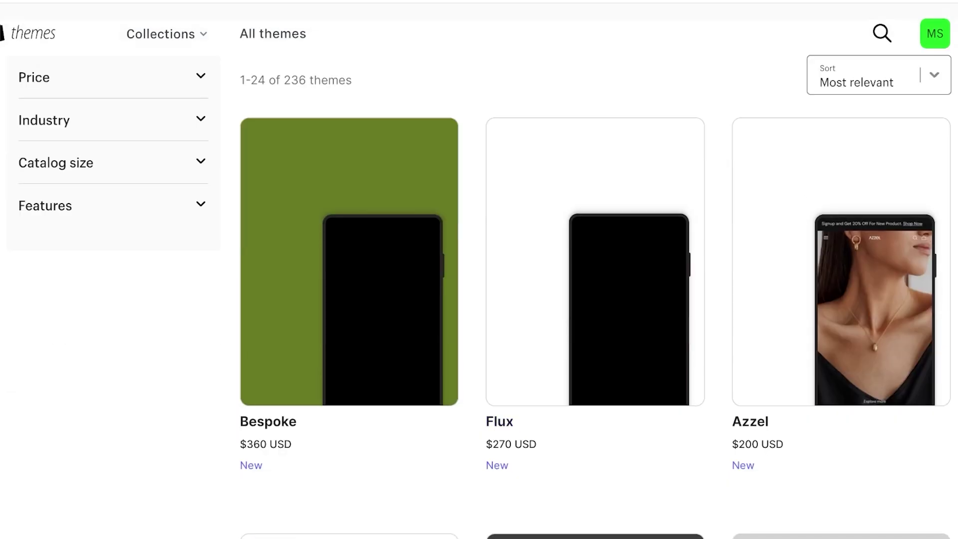
pyautogui.scroll(-8, 594, 299)
pyautogui.scroll(-11, 594, 300)
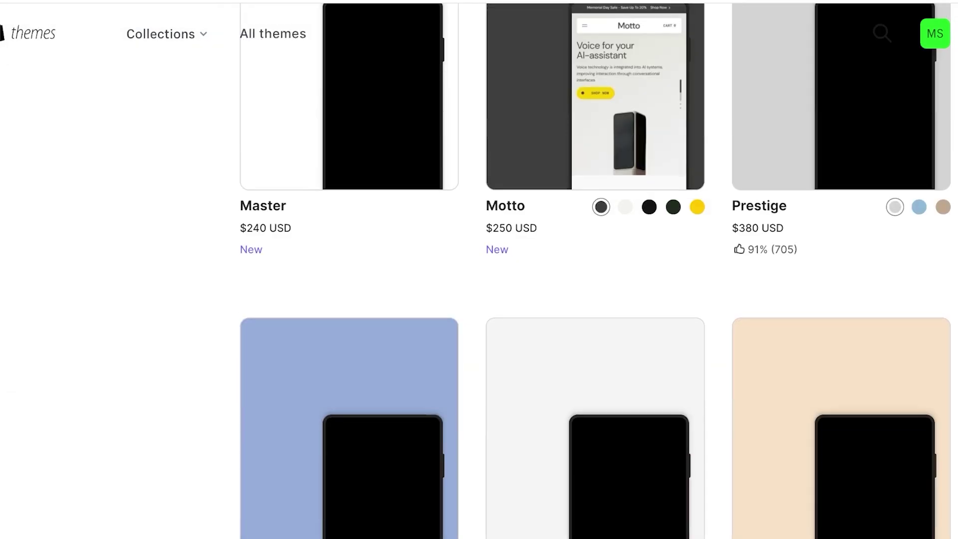
pyautogui.scroll(10, 594, 300)
pyautogui.scroll(5, 594, 299)
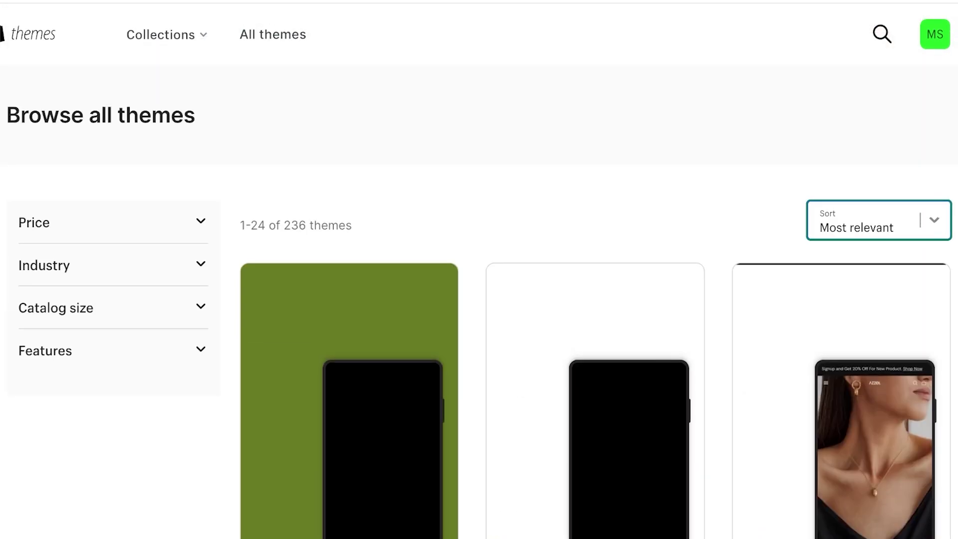
pyautogui.scroll(-3, 594, 299)
pyautogui.scroll(3, 594, 299)
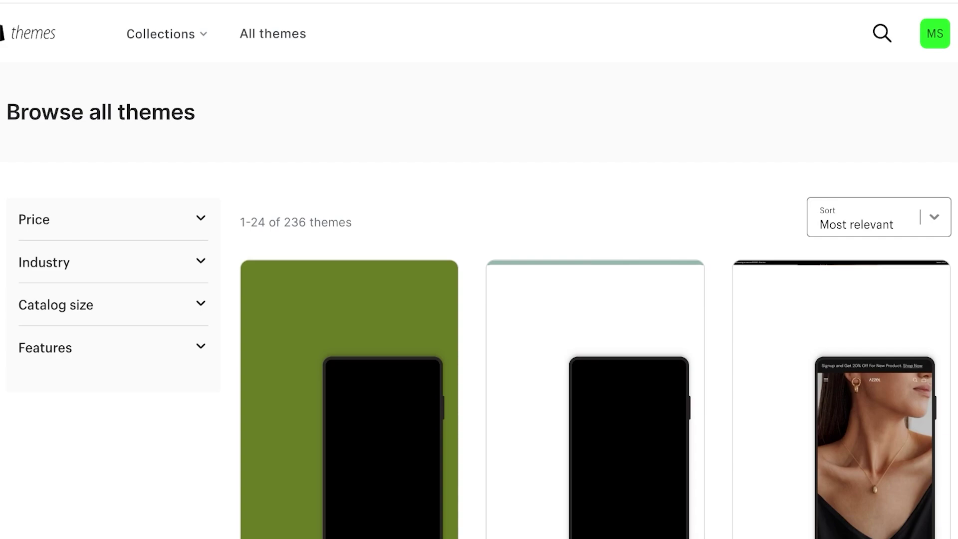
pyautogui.scroll(-10, 594, 299)
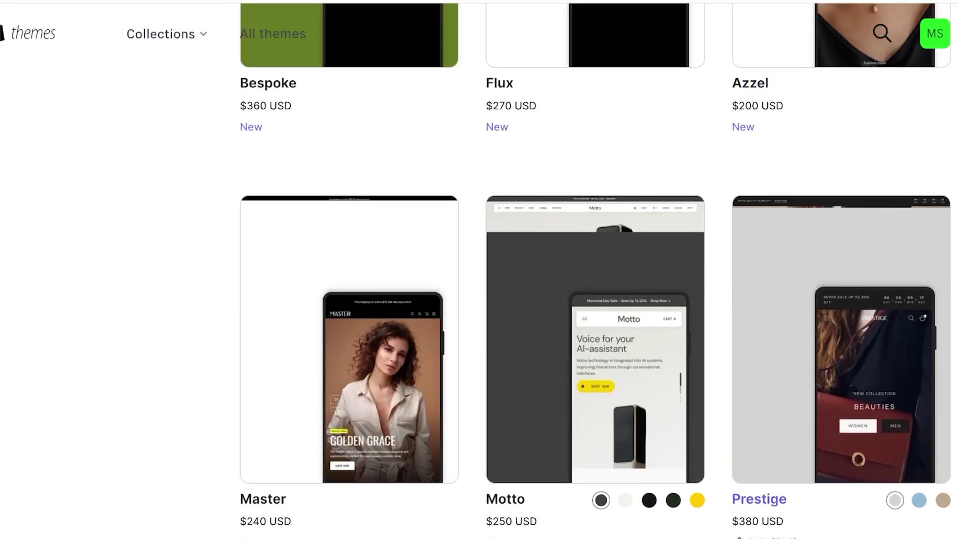
pyautogui.scroll(-4, 350, 350)
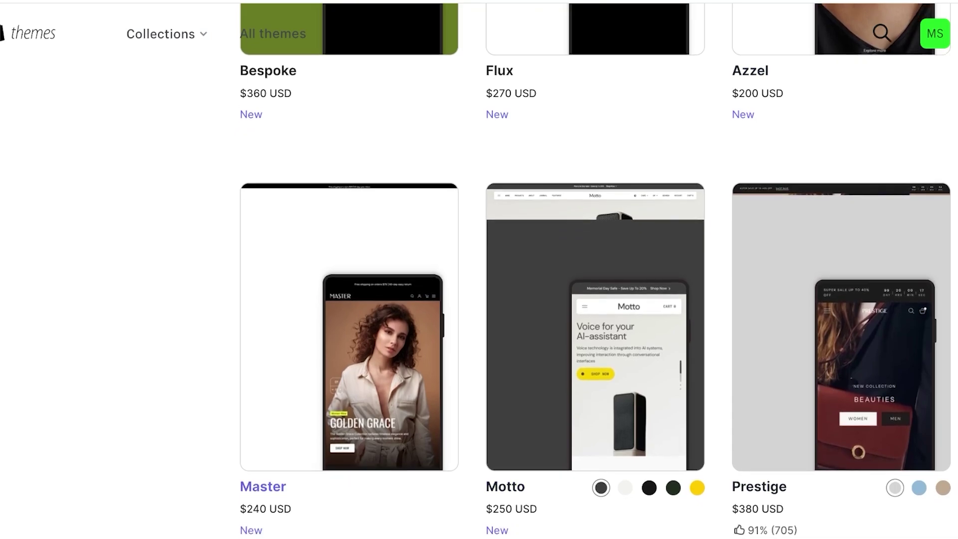
pyautogui.scroll(-4, 594, 270)
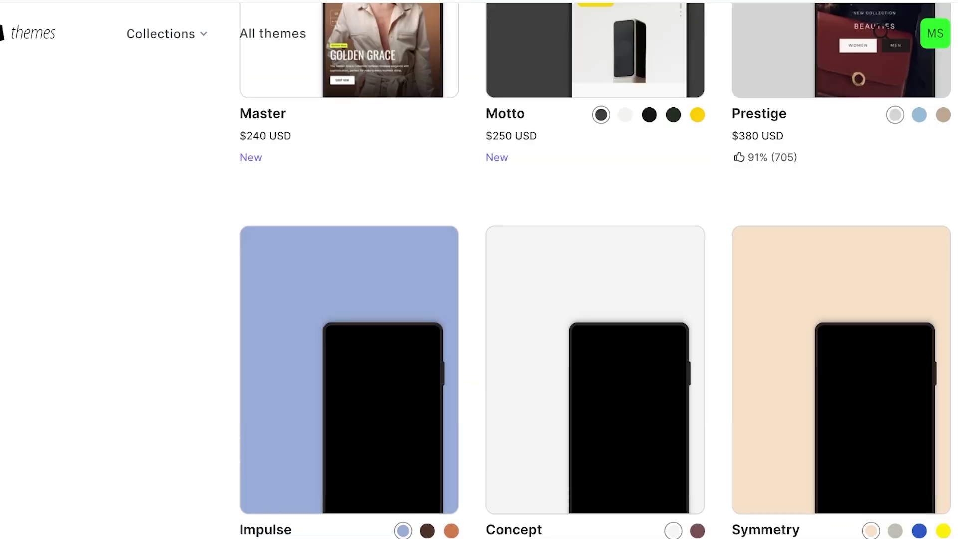
pyautogui.scroll(-5, 593, 270)
pyautogui.scroll(-5, 594, 270)
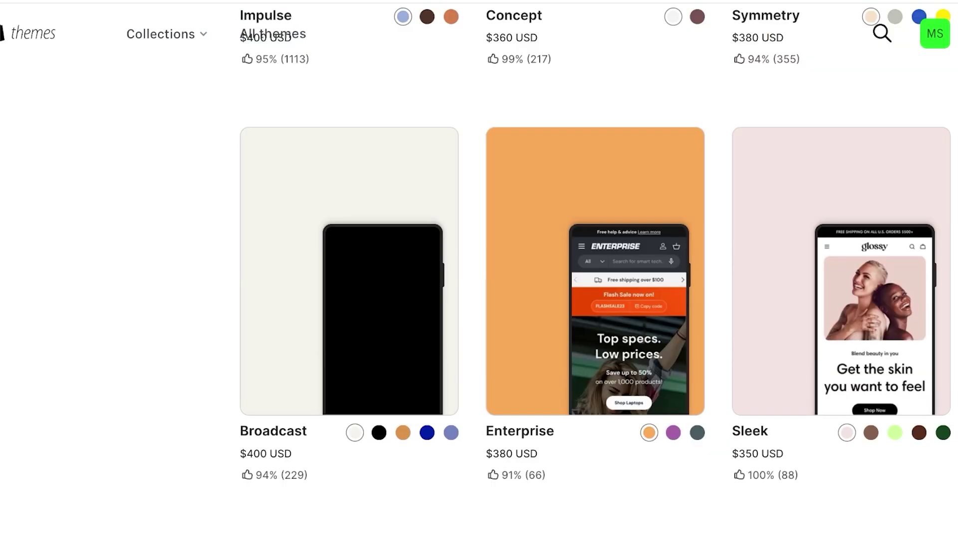
pyautogui.scroll(6, 593, 270)
pyautogui.scroll(12, 594, 270)
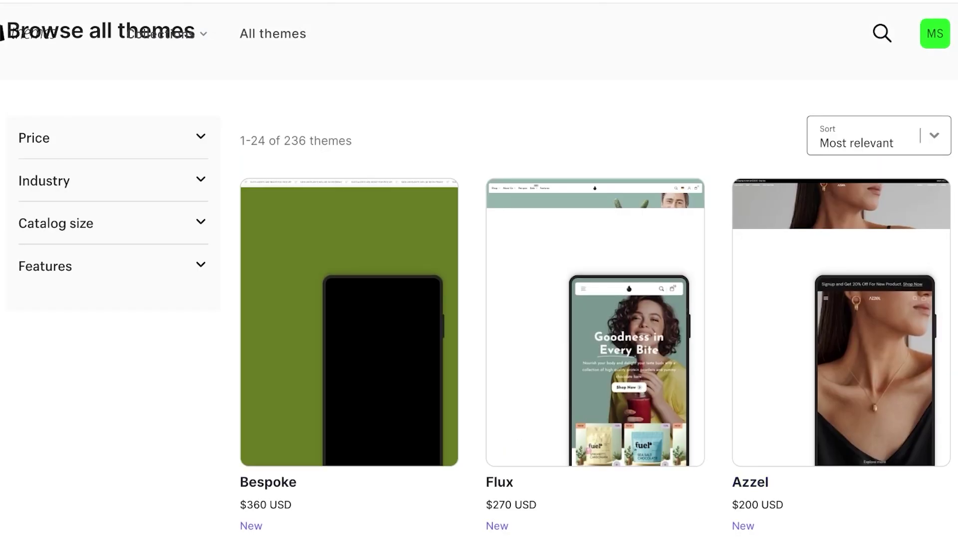
# Open the Sort options and keep browsing the paid themes, returning to the top
pyautogui.click(878, 135)
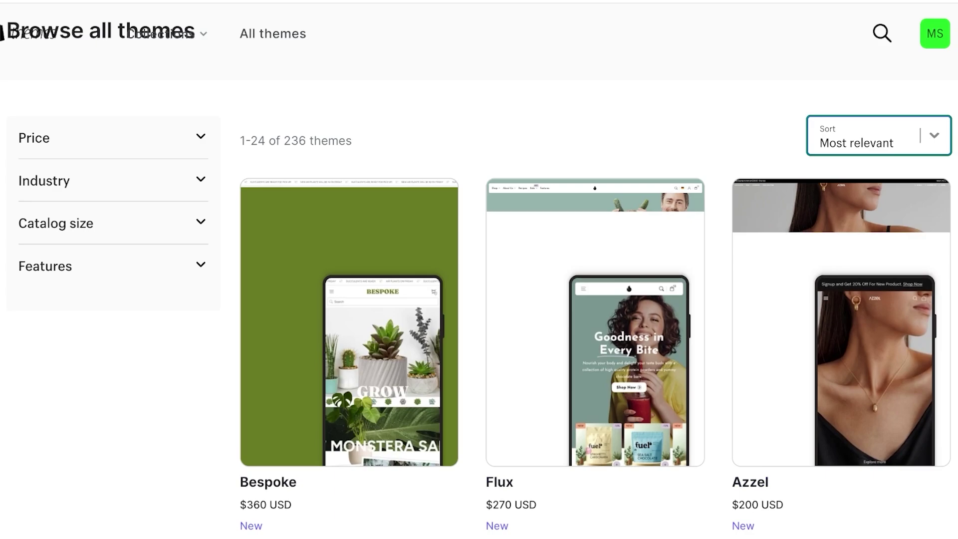
pyautogui.scroll(-10, 479, 270)
pyautogui.scroll(3, 478, 270)
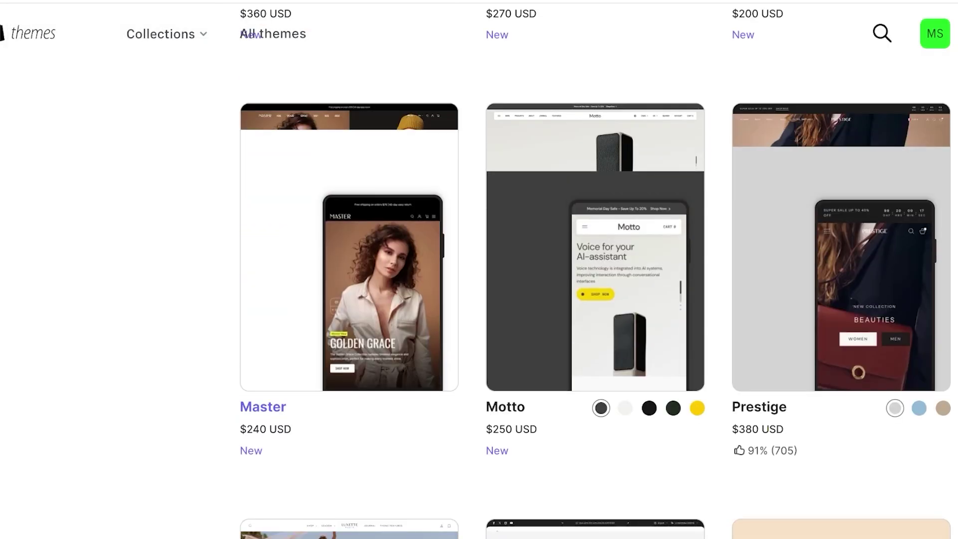
pyautogui.scroll(-10, 479, 270)
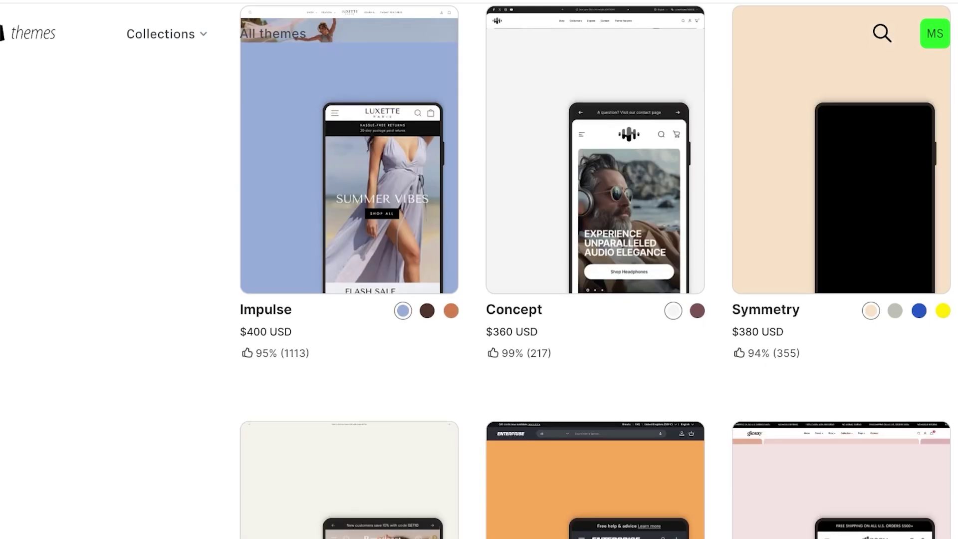
pyautogui.scroll(-8, 596, 271)
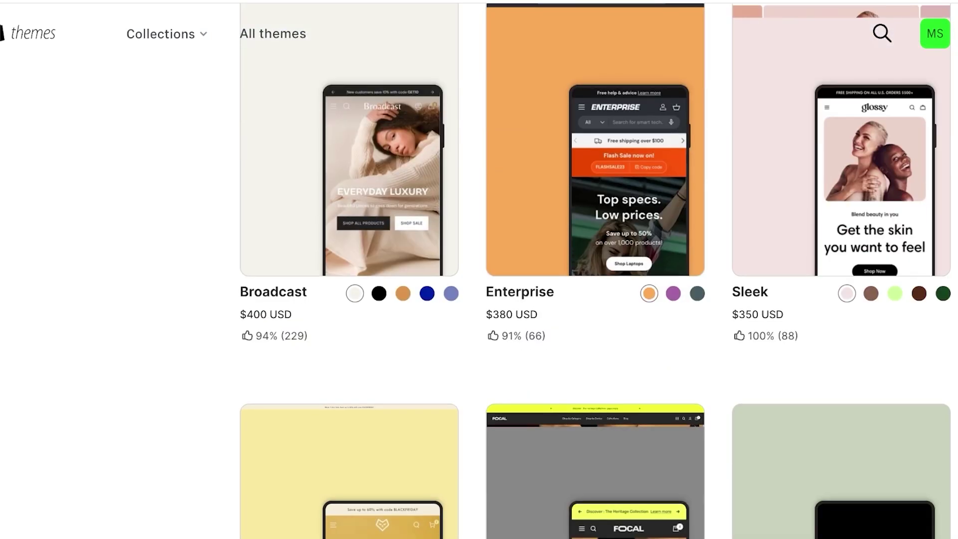
pyautogui.scroll(-12, 596, 271)
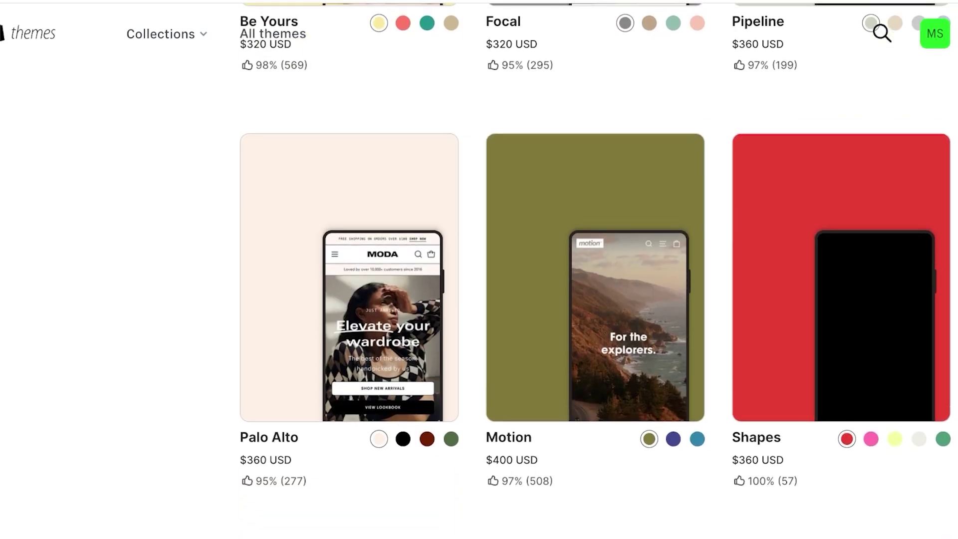
pyautogui.scroll(5, 597, 271)
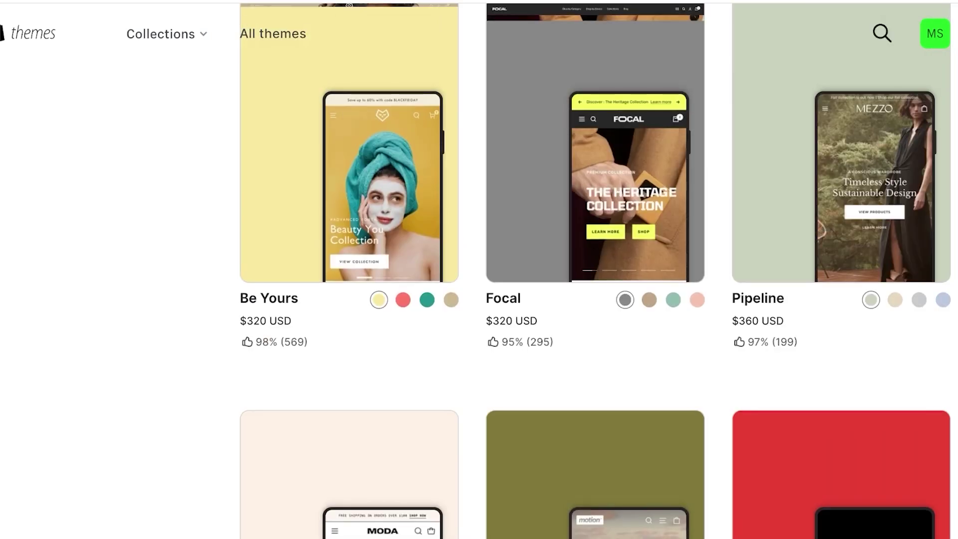
pyautogui.scroll(-5, 595, 271)
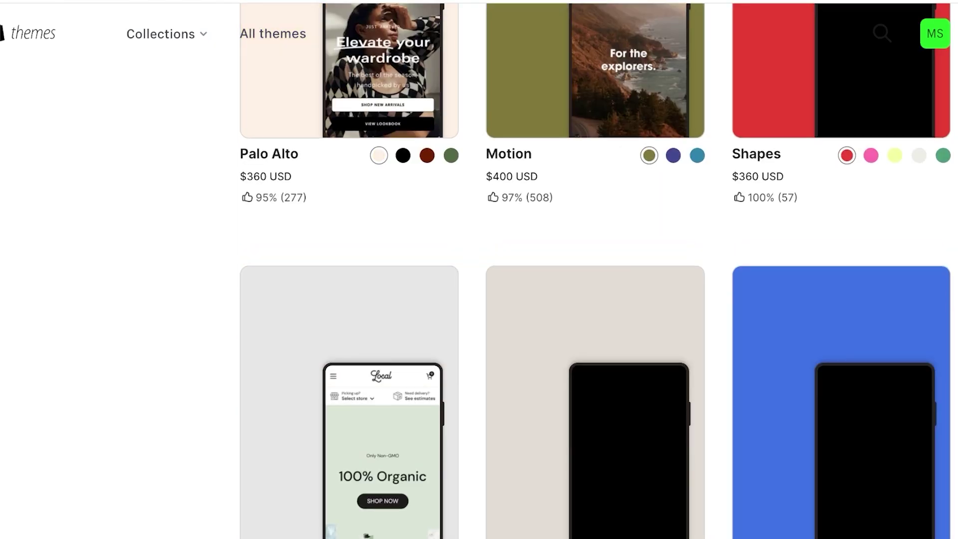
pyautogui.scroll(-11, 596, 271)
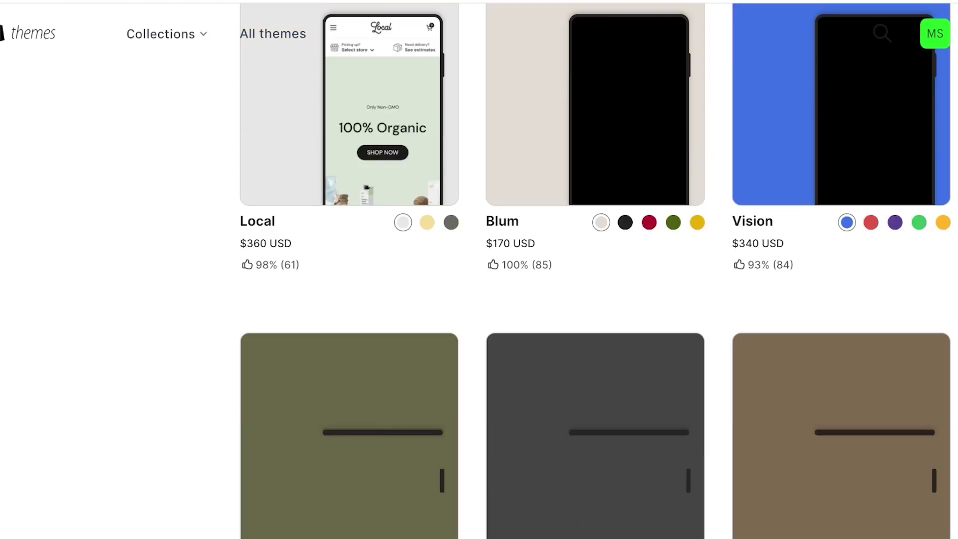
pyautogui.scroll(14, 595, 271)
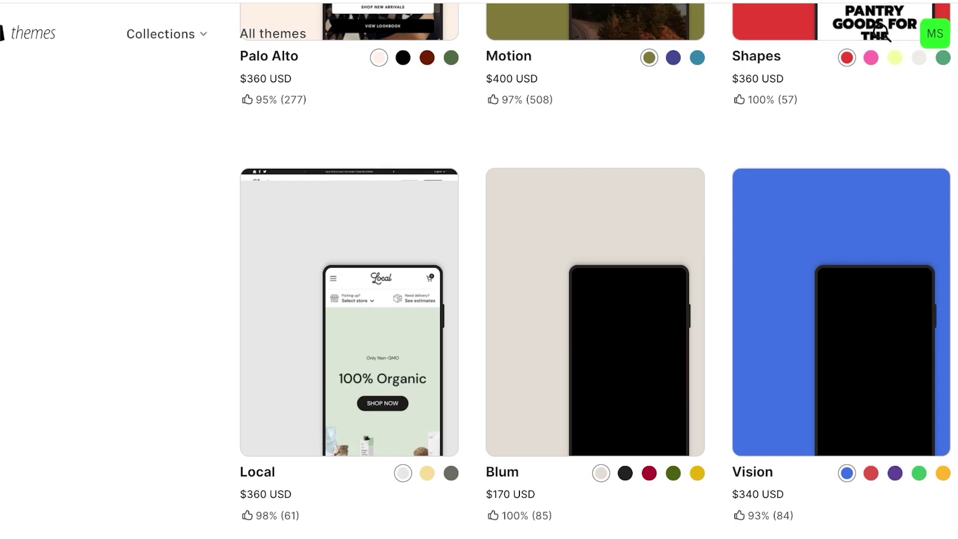
pyautogui.scroll(20, 596, 271)
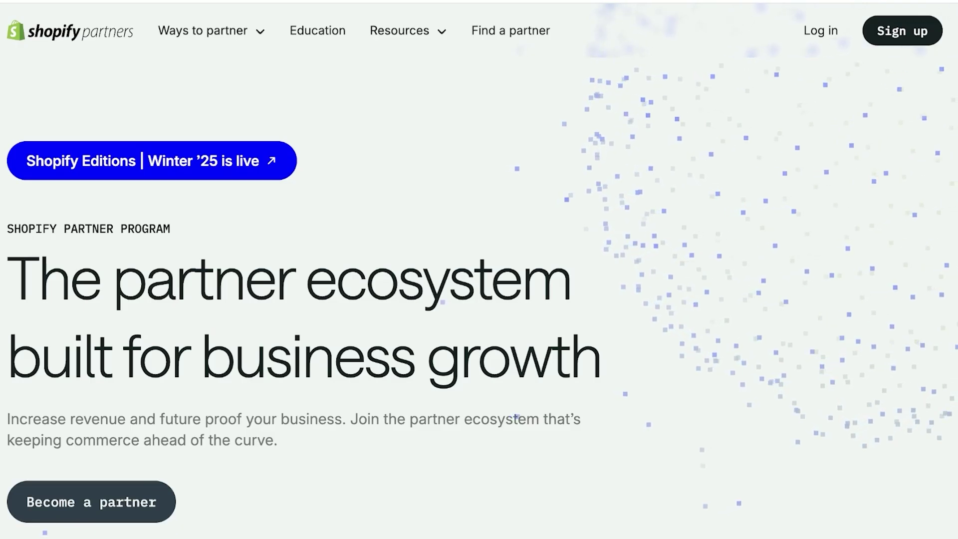
pyautogui.scroll(-3, 480, 299)
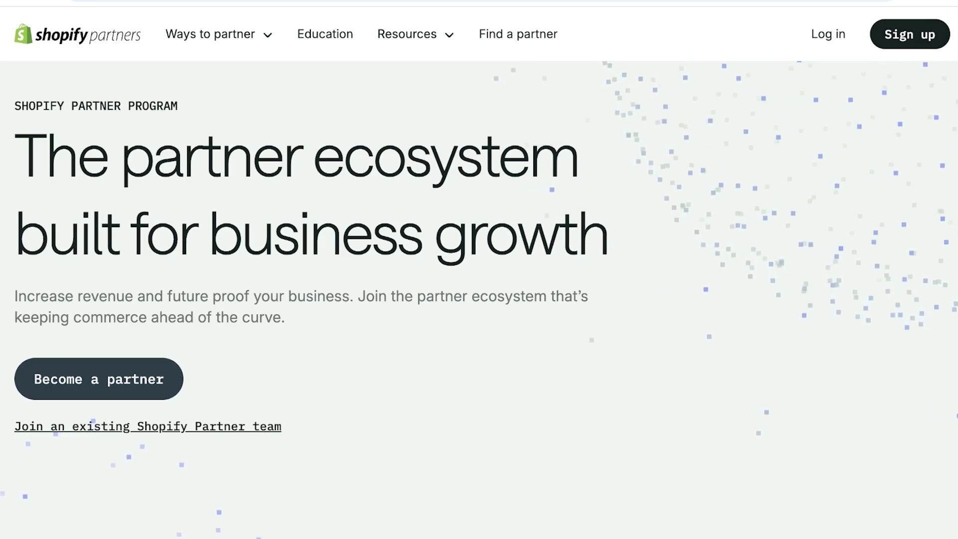
pyautogui.scroll(-10, 480, 300)
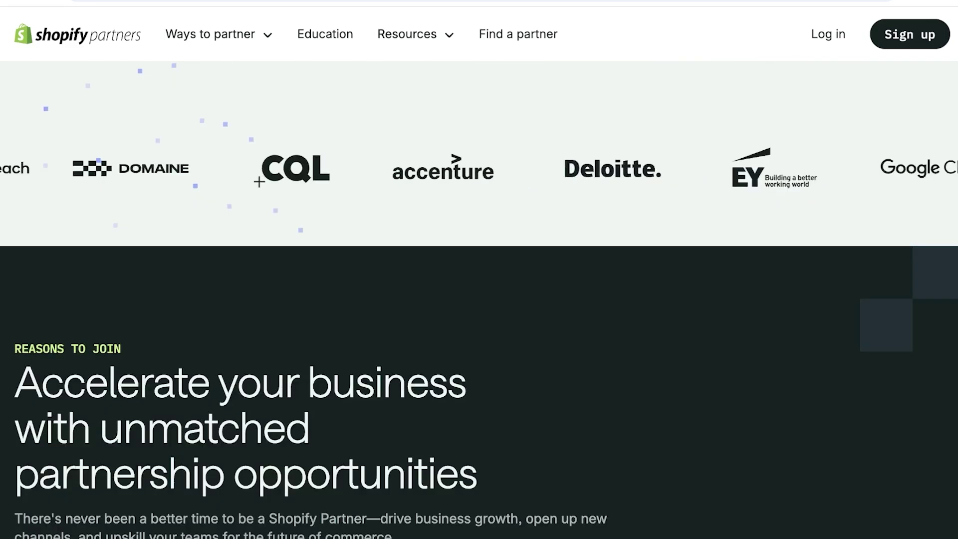
pyautogui.scroll(-1, 479, 299)
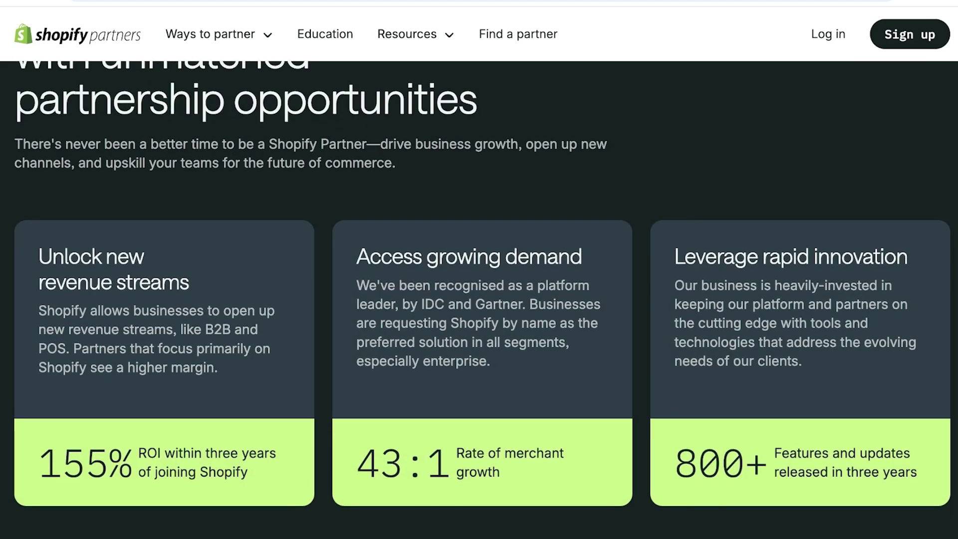
pyautogui.scroll(-1, 480, 299)
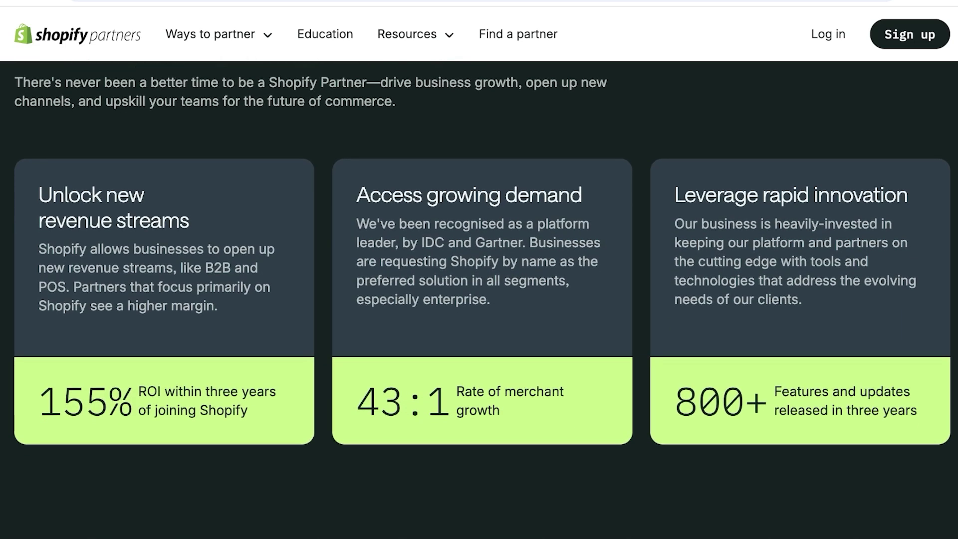
pyautogui.scroll(-12, 480, 300)
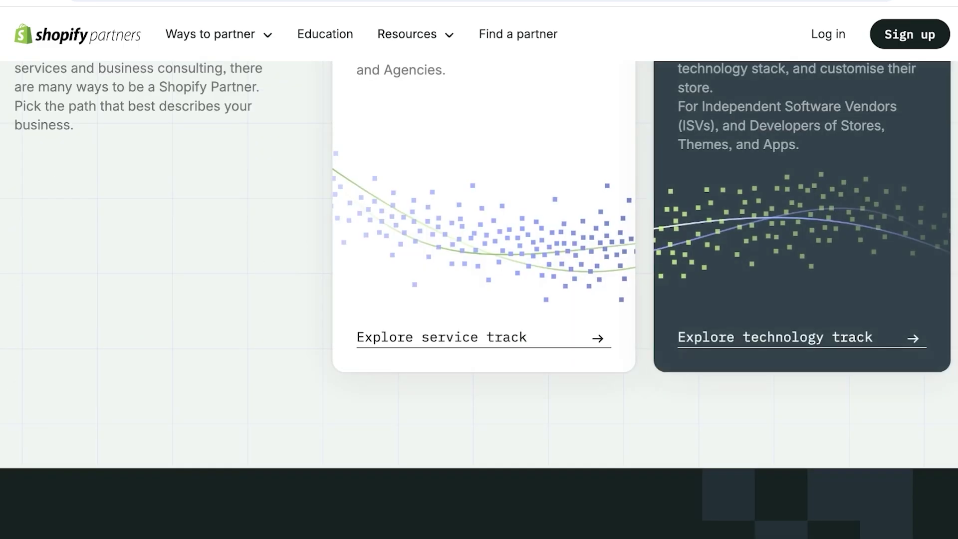
pyautogui.scroll(6, 479, 299)
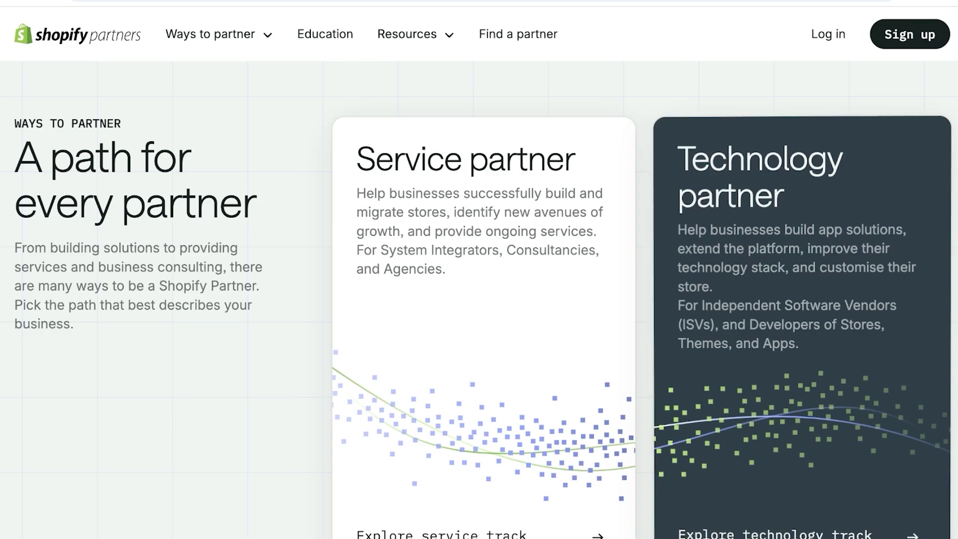
pyautogui.scroll(-2, 479, 285)
pyautogui.scroll(-13, 478, 299)
pyautogui.scroll(2, 479, 300)
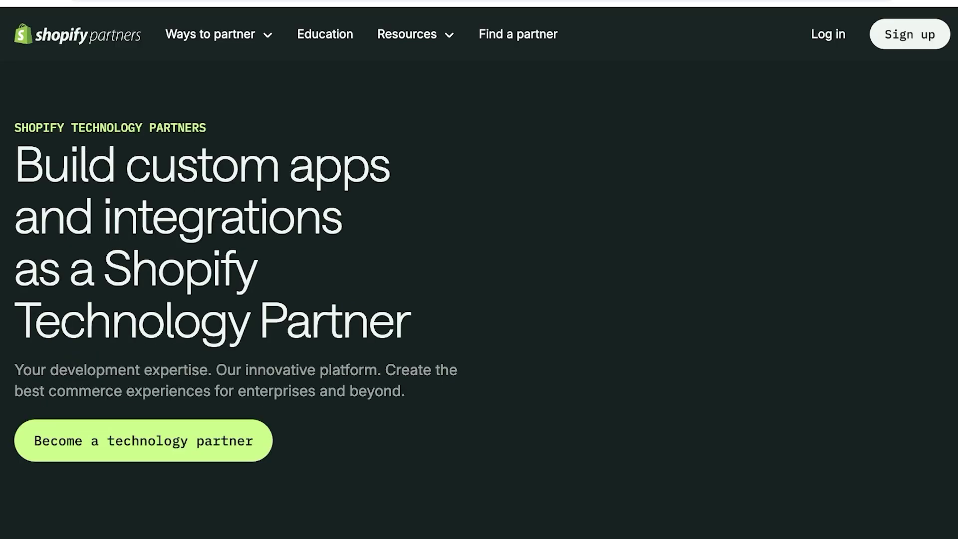
pyautogui.scroll(-15, 480, 300)
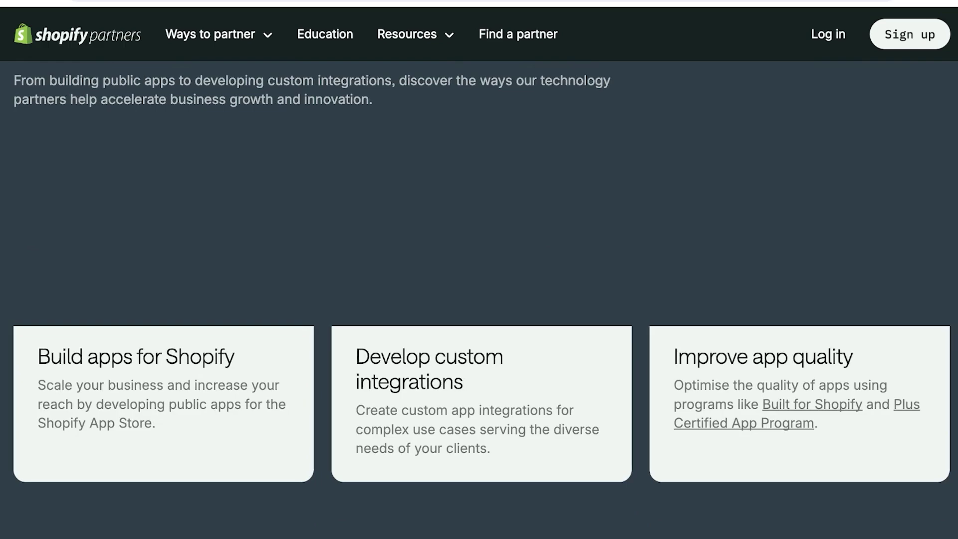
pyautogui.scroll(-9, 479, 300)
pyautogui.scroll(-3, 479, 299)
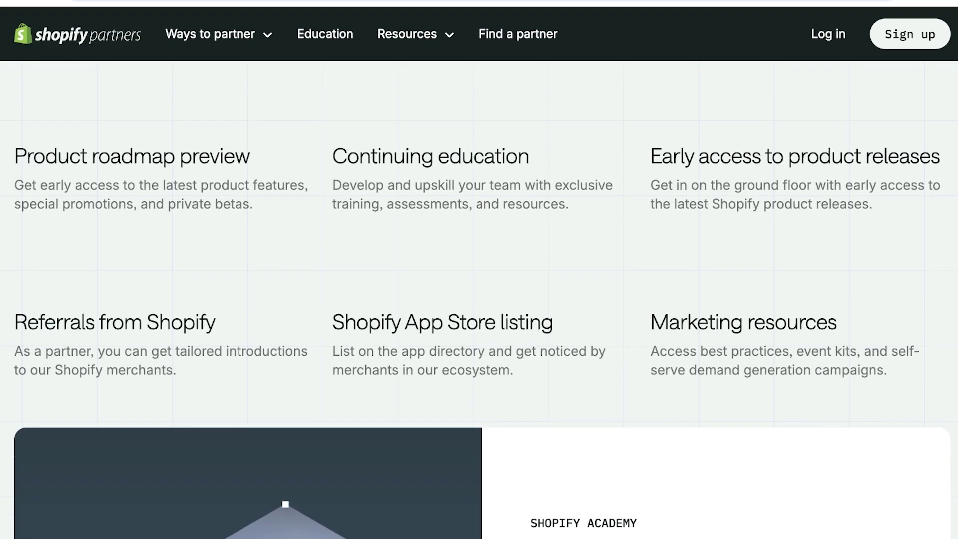
pyautogui.scroll(-5, 479, 300)
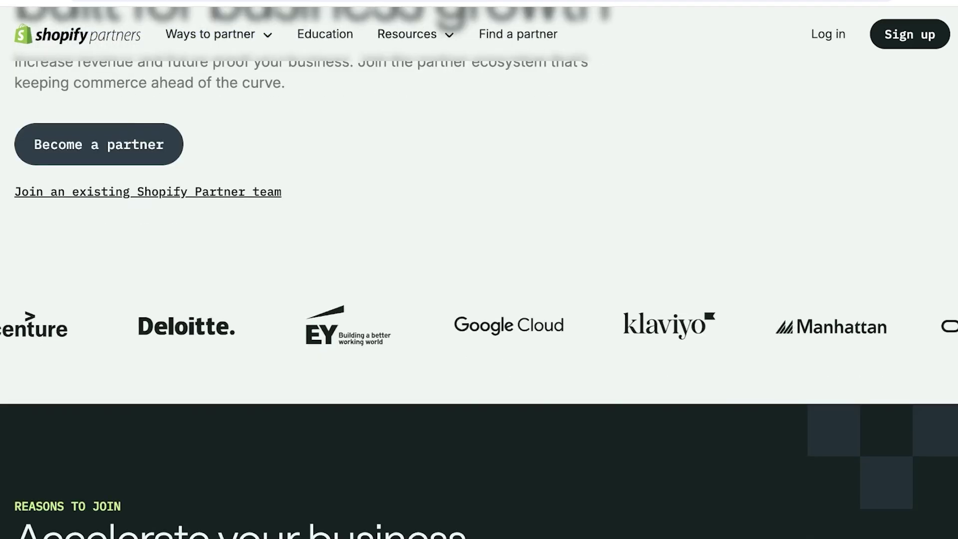
# Start a new partner organization focused on building themes for the Shopify theme store
pyautogui.scroll(5, 479, 299)
pyautogui.scroll(-3, 480, 300)
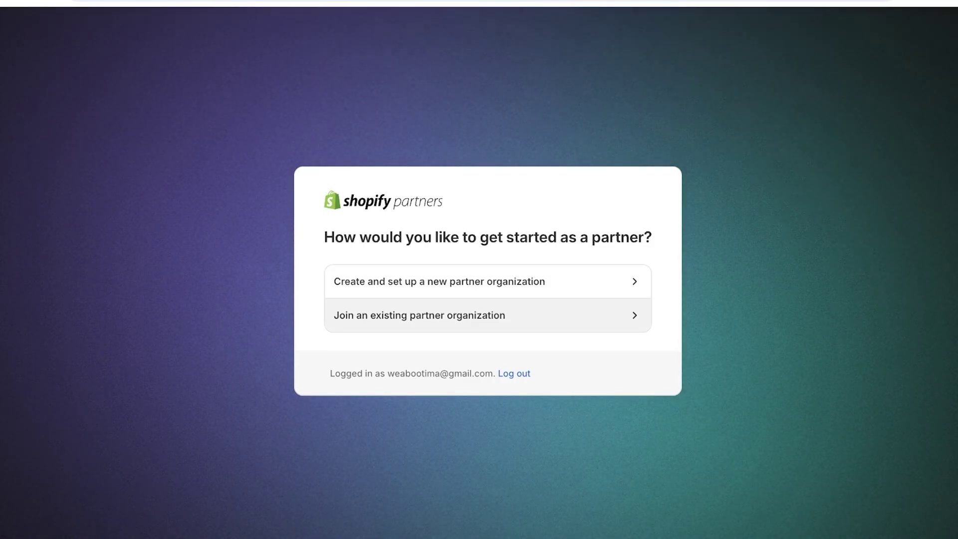
pyautogui.click(440, 282)
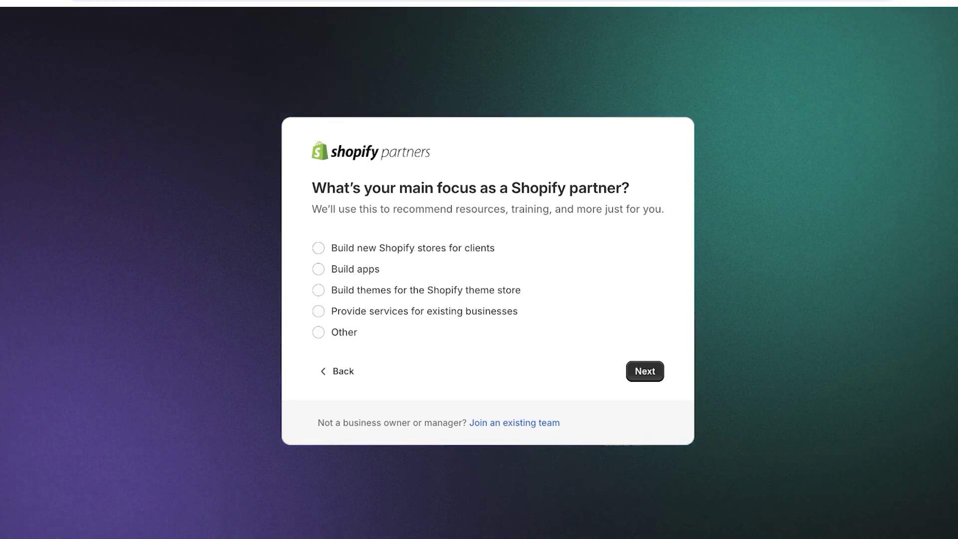
pyautogui.click(318, 290)
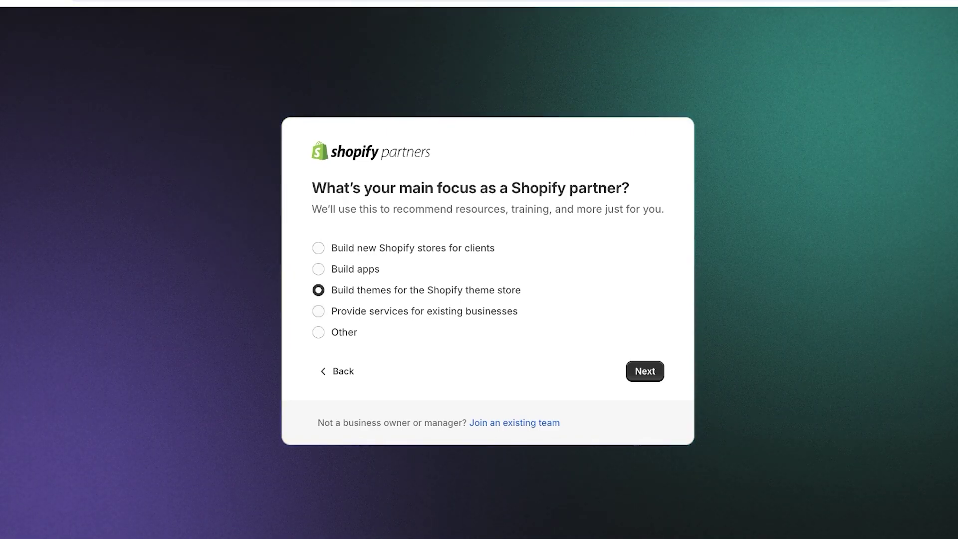
pyautogui.press('Return')
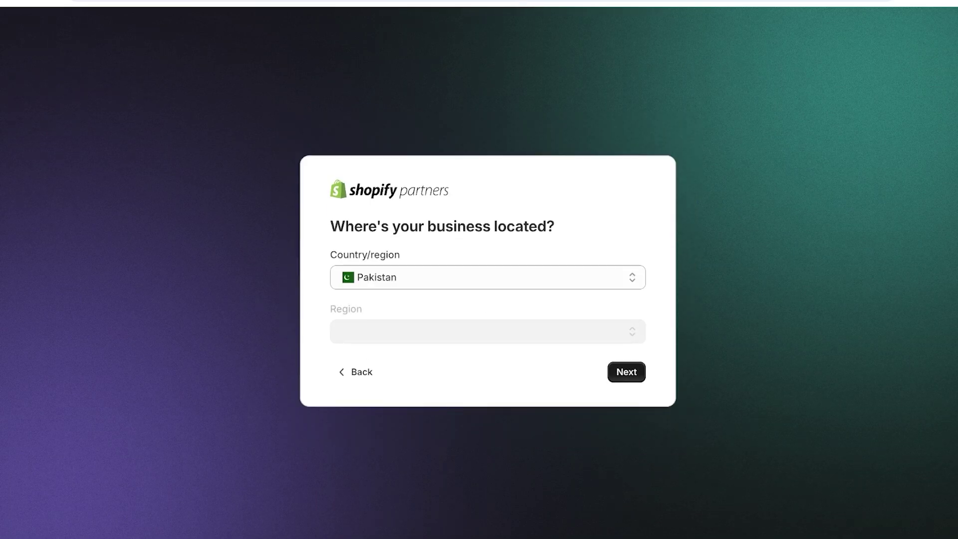
# Keep Pakistan as the business location and accept the Partner Program Agreement
pyautogui.press('Return')
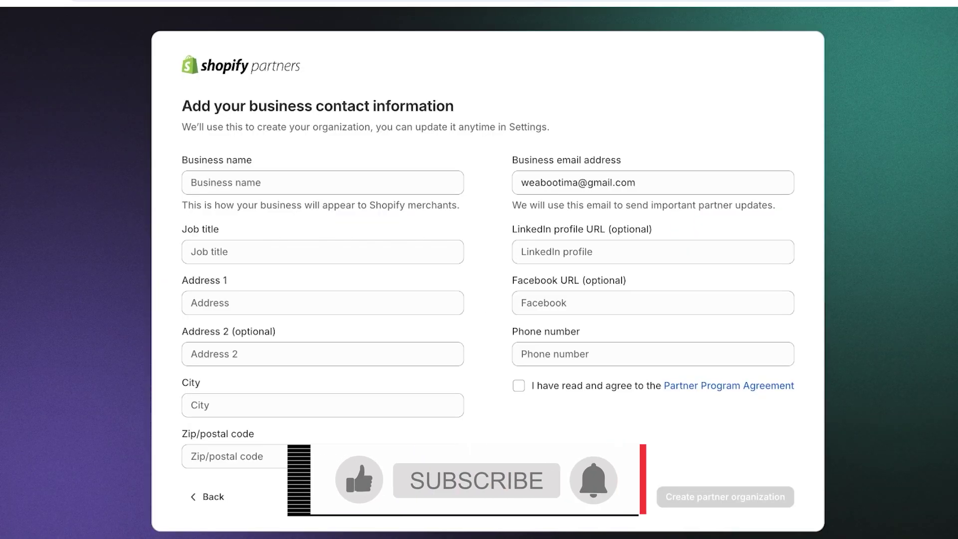
pyautogui.click(653, 354)
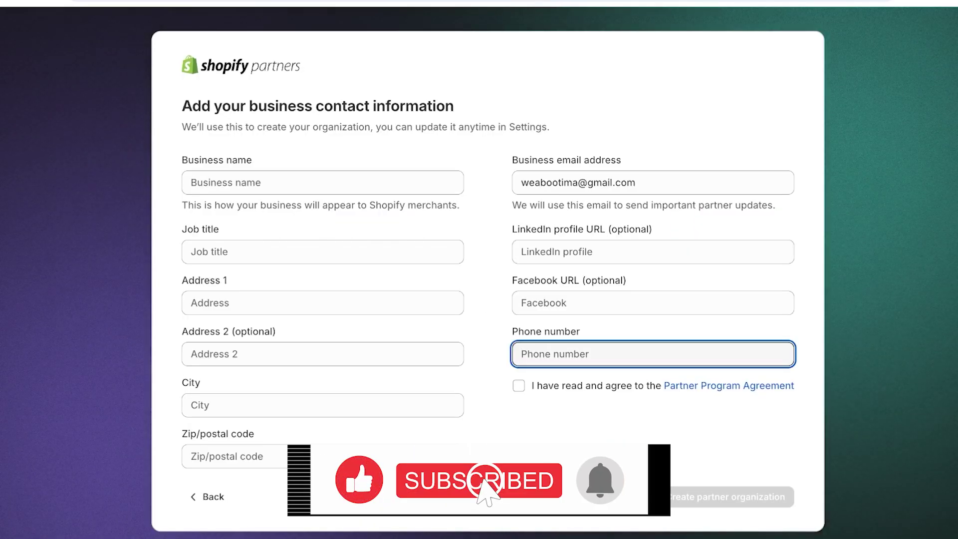
pyautogui.click(519, 386)
pyautogui.press('Return')
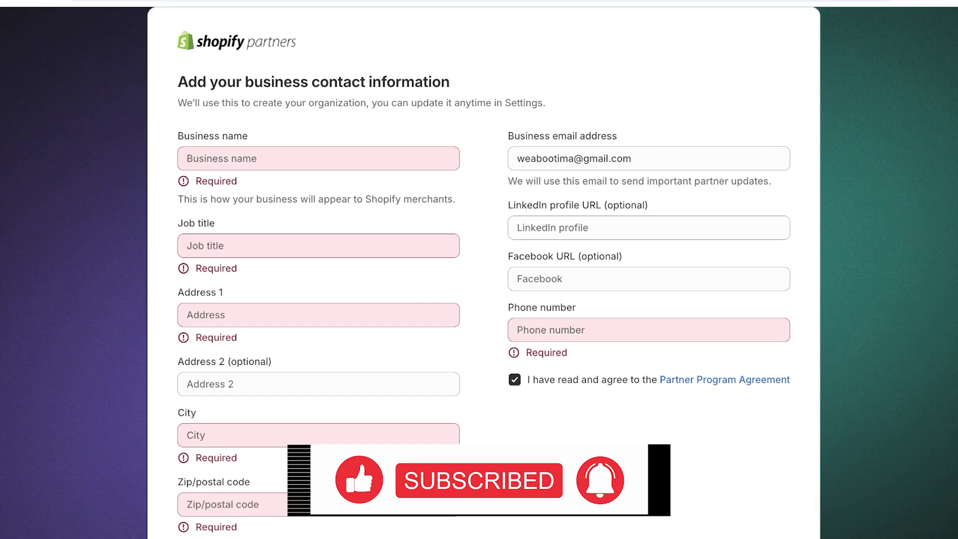
# Enter the business name and the job title CEO
pyautogui.write('Spencer')
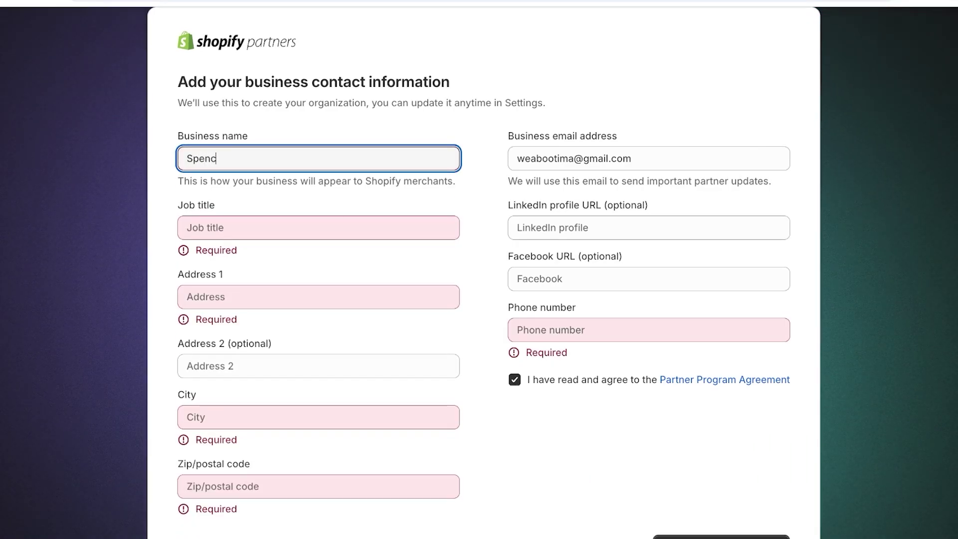
pyautogui.press('Tab')
pyautogui.write('CEO')
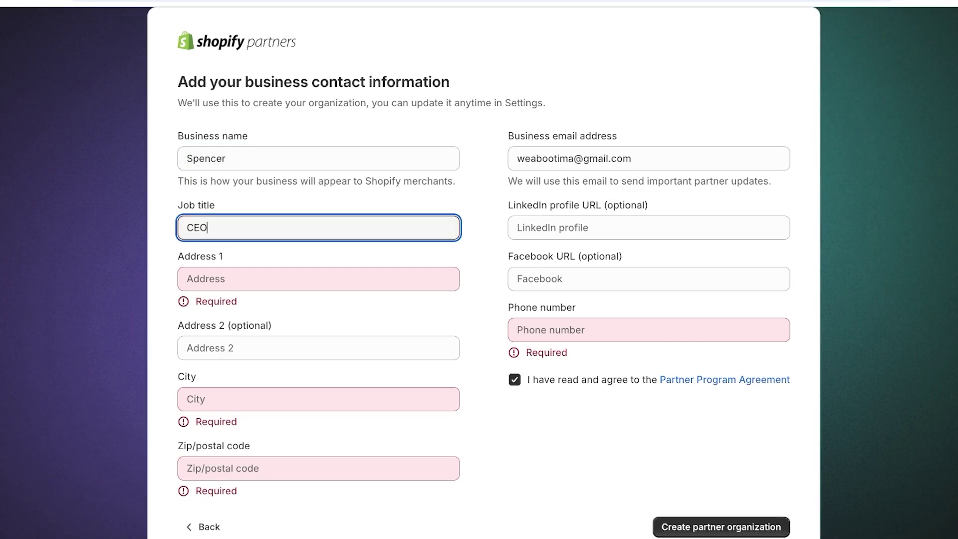
# Fill in the business address, city, postal code and phone number, then create the organization
pyautogui.click(318, 278)
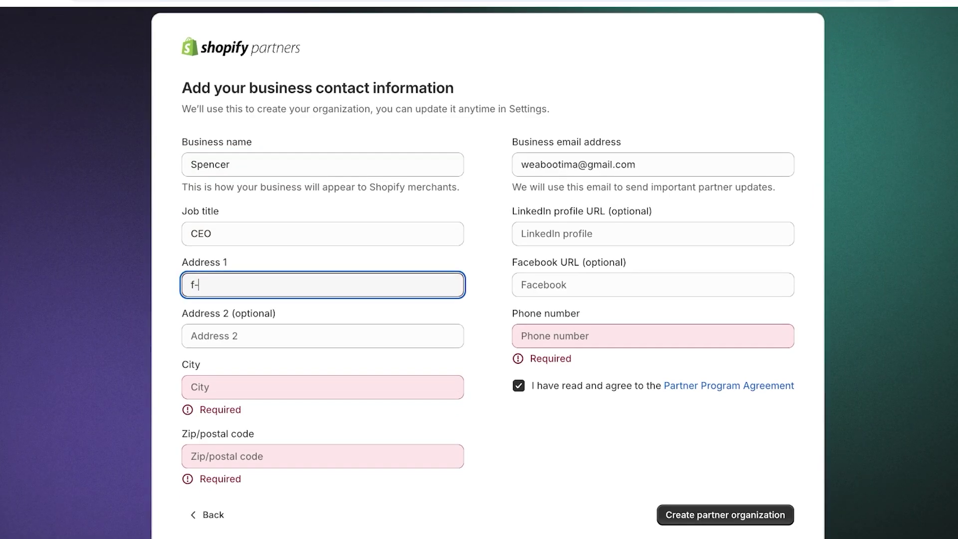
pyautogui.click(323, 388)
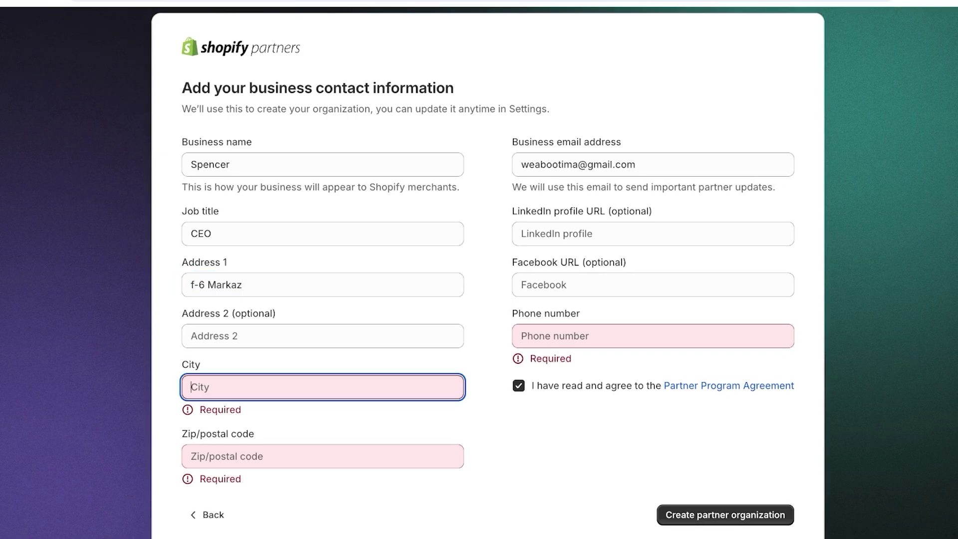
pyautogui.write('Islamabad')
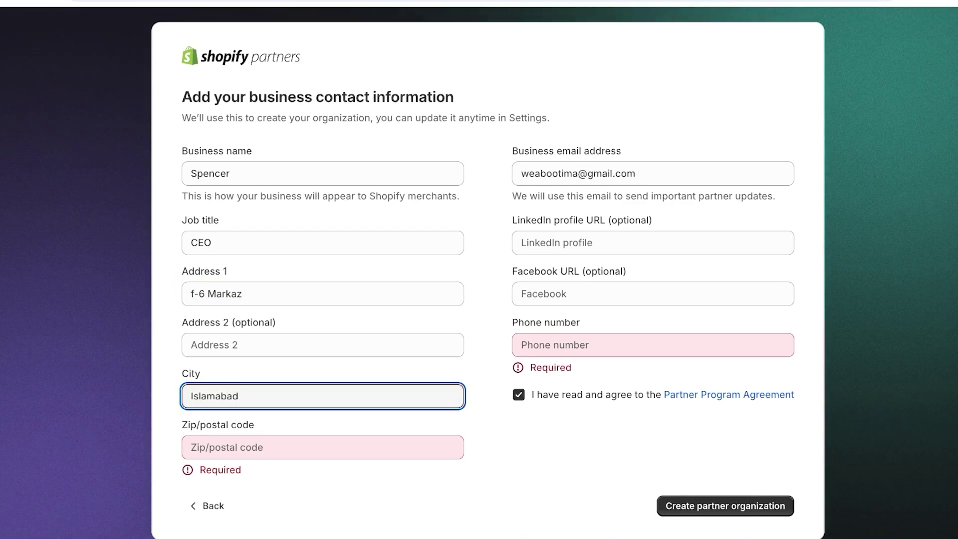
pyautogui.click(322, 447)
pyautogui.write('44100')
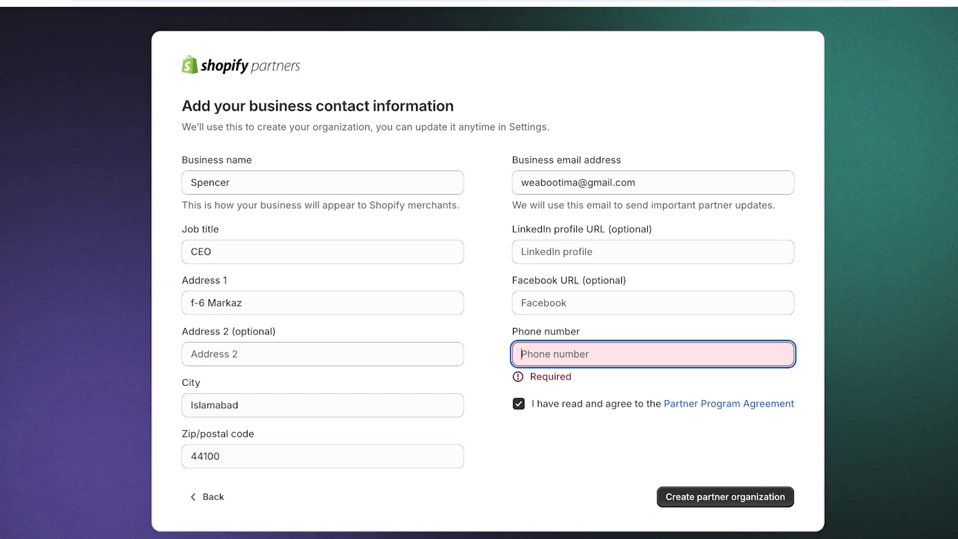
pyautogui.click(653, 345)
pyautogui.press('Return')
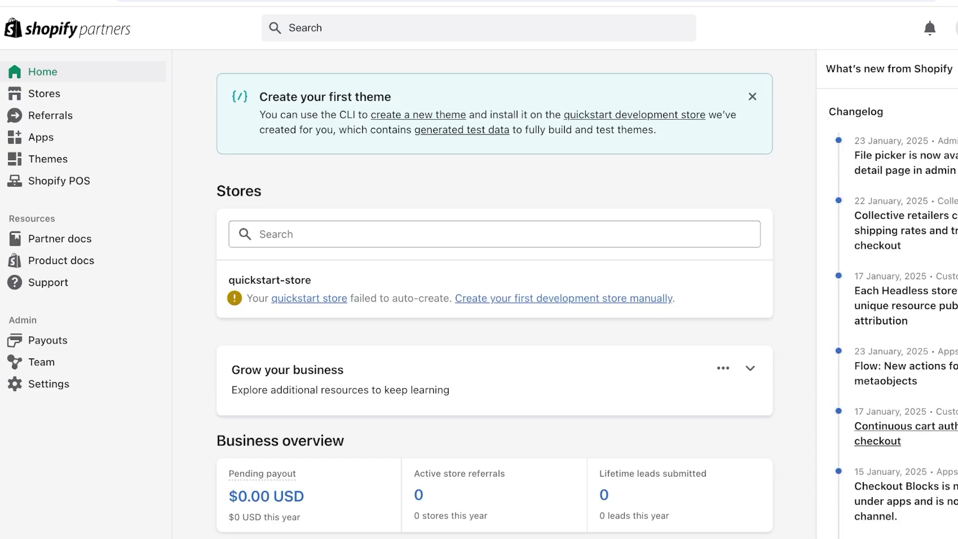
# Scroll through the new partner organization's Home dashboard
pyautogui.scroll(-4, 494, 294)
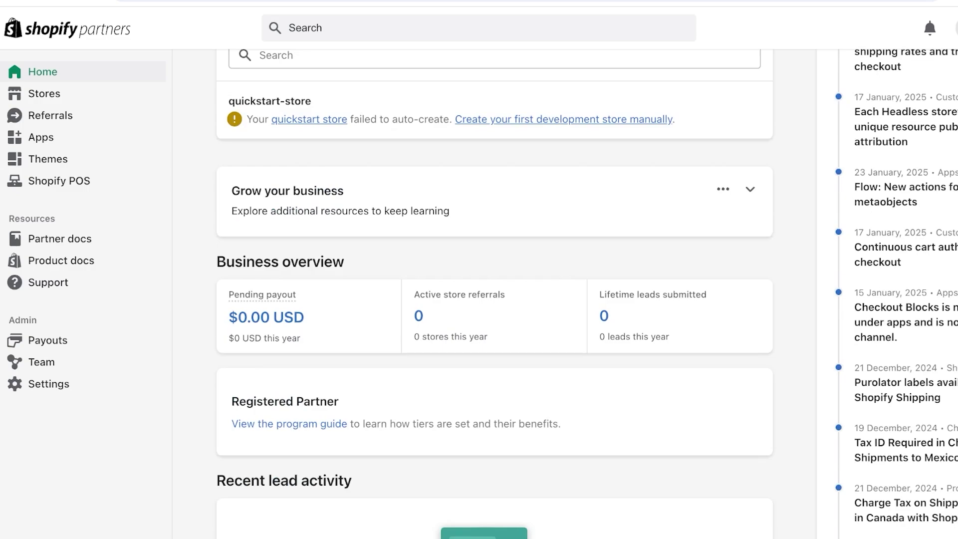
pyautogui.scroll(4, 494, 294)
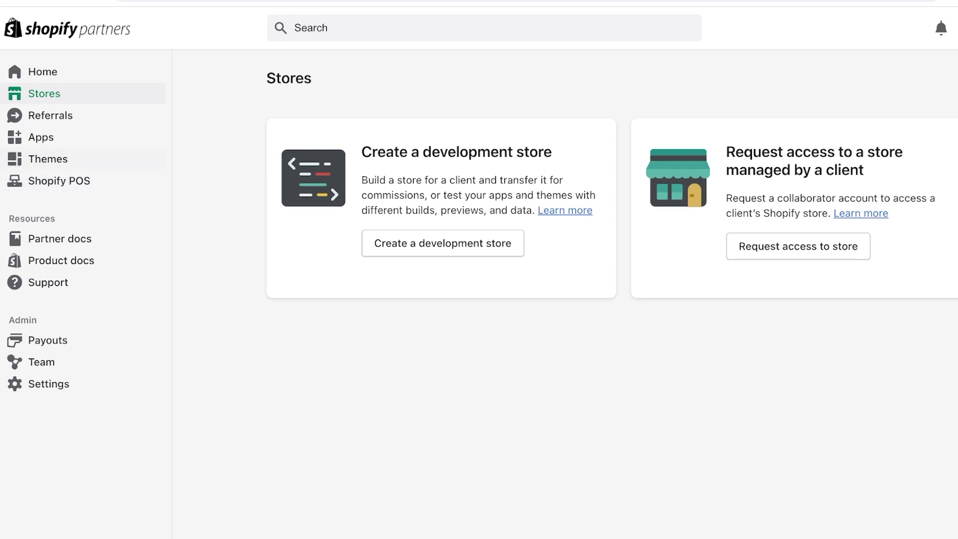
# Go to the Themes section and scroll to 'Submit your theme for review'
pyautogui.click(47, 158)
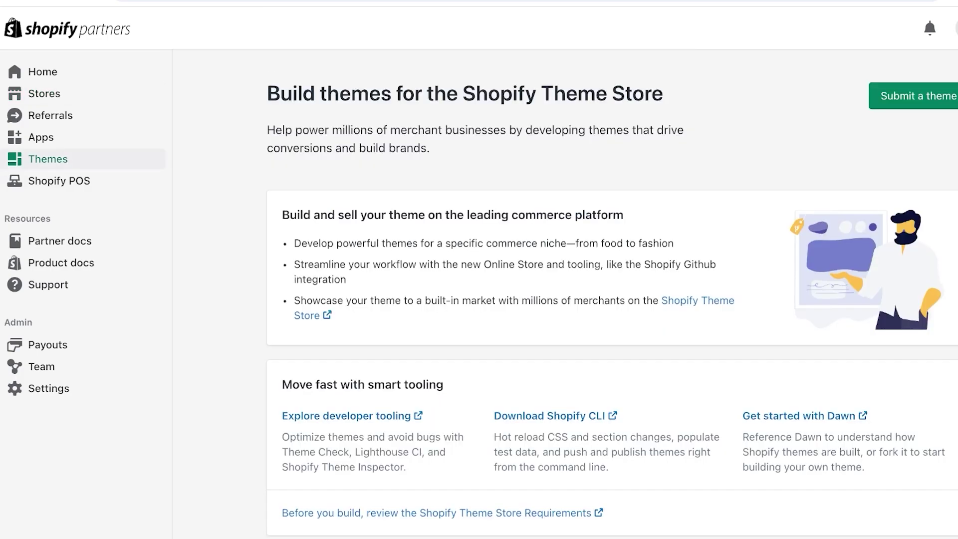
pyautogui.scroll(-2, 612, 295)
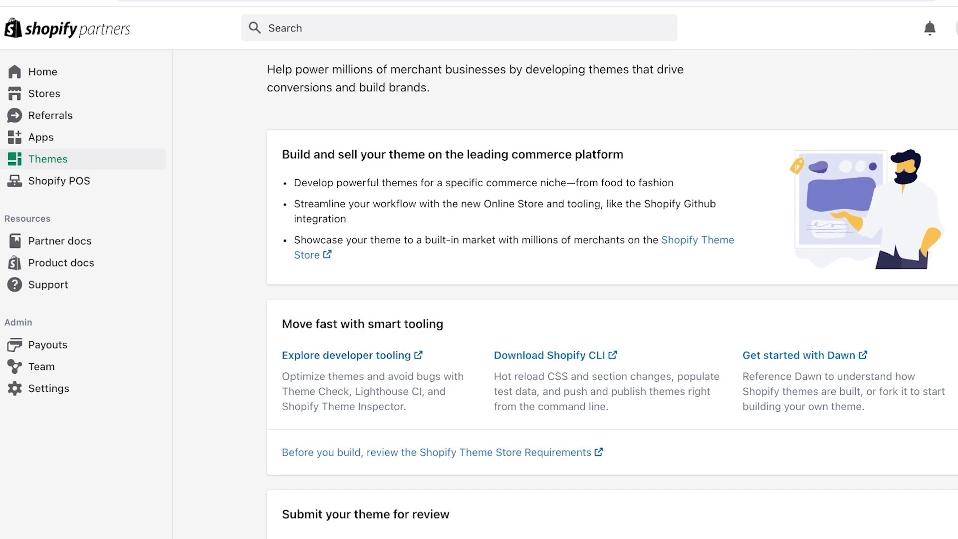
pyautogui.scroll(-1, 612, 294)
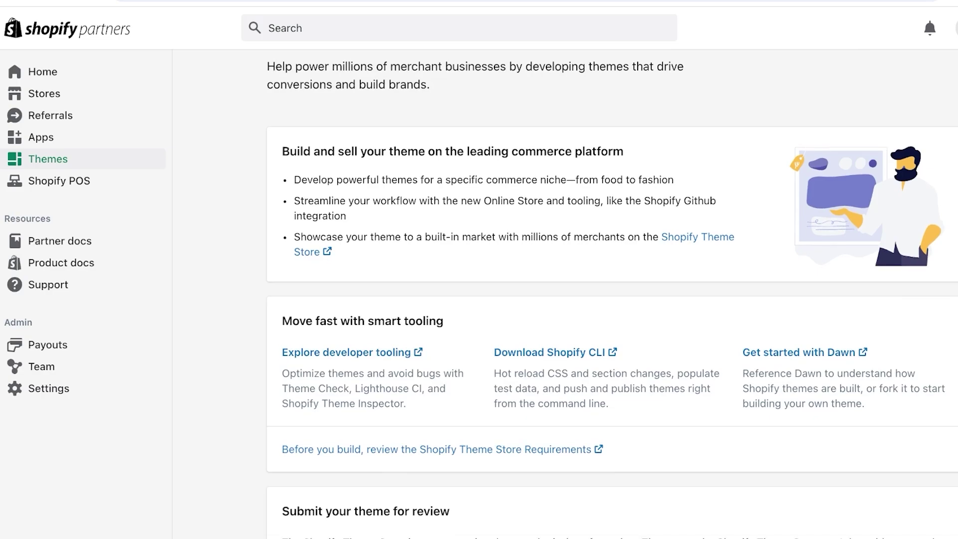
pyautogui.moveTo(598, 180); pyautogui.dragTo(674, 180)
pyautogui.click(673, 179)
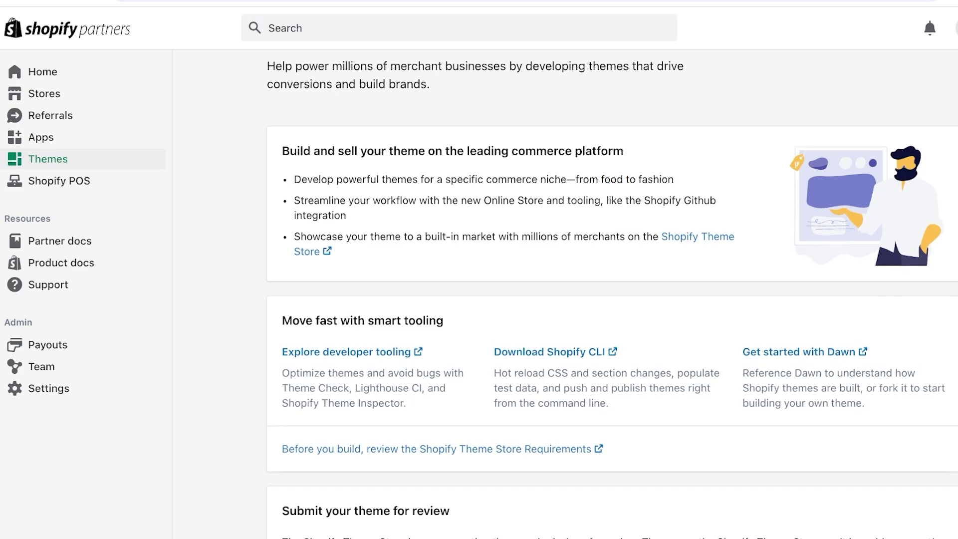
pyautogui.scroll(-3, 613, 294)
pyautogui.scroll(-3, 612, 294)
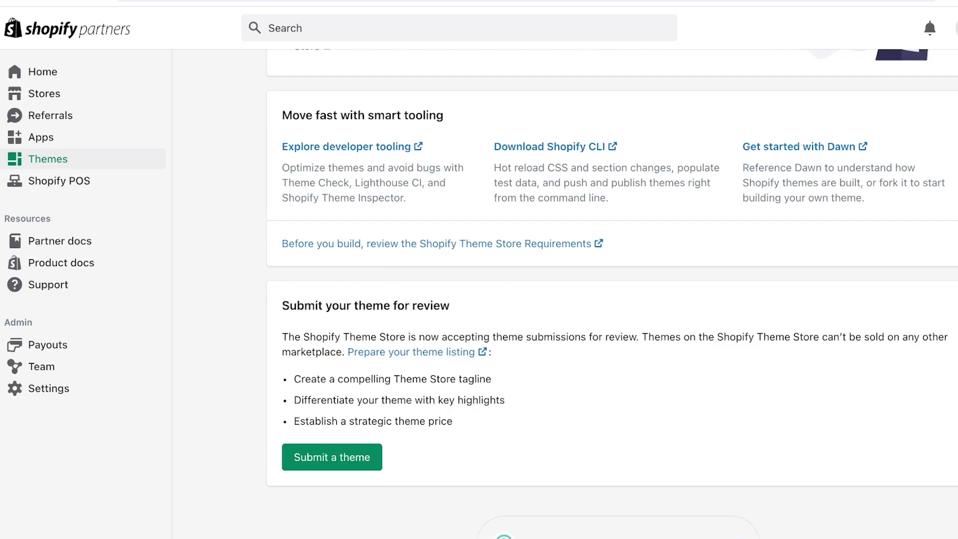
pyautogui.scroll(7, 613, 294)
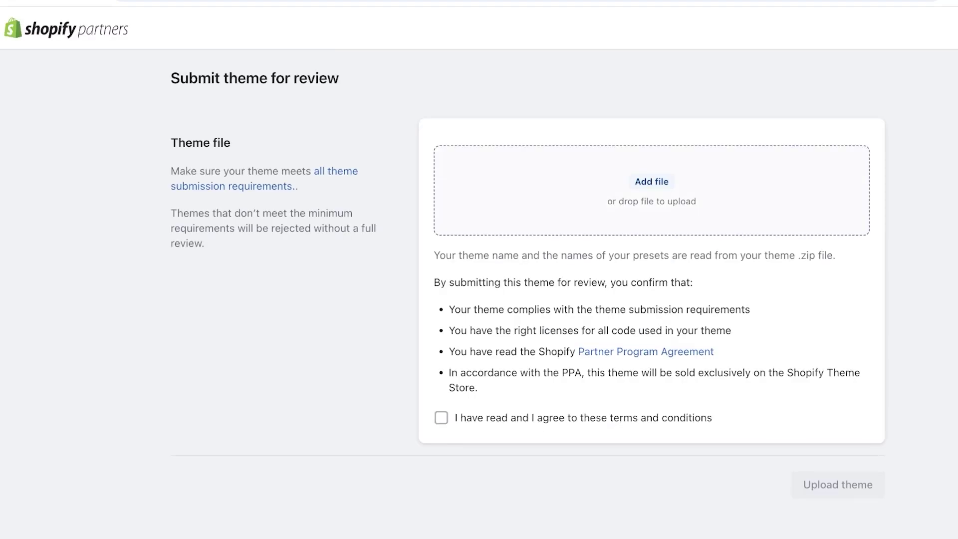
# In a new tab, switch to the other Gmail account and read the 'Theme export' email
pyautogui.hotkey('ctrl', 't')
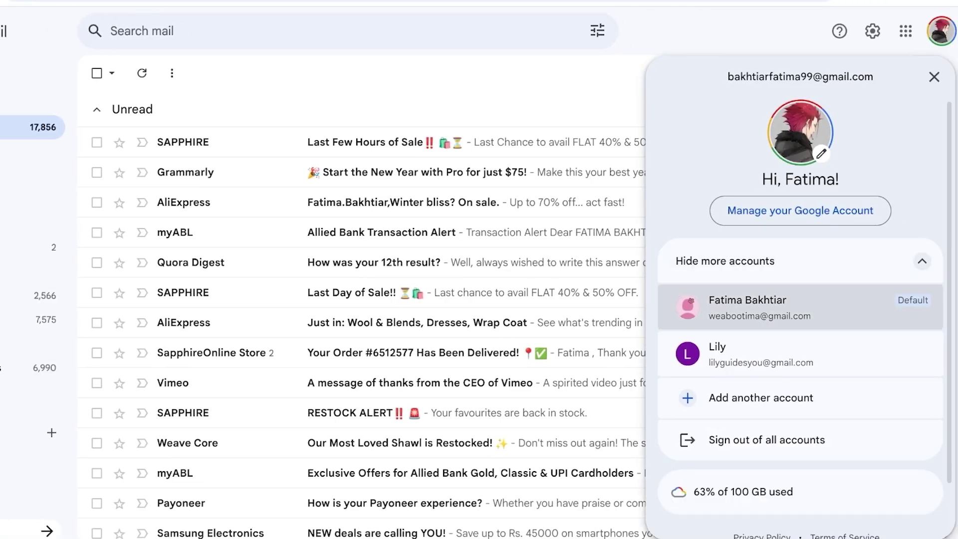
pyautogui.click(748, 307)
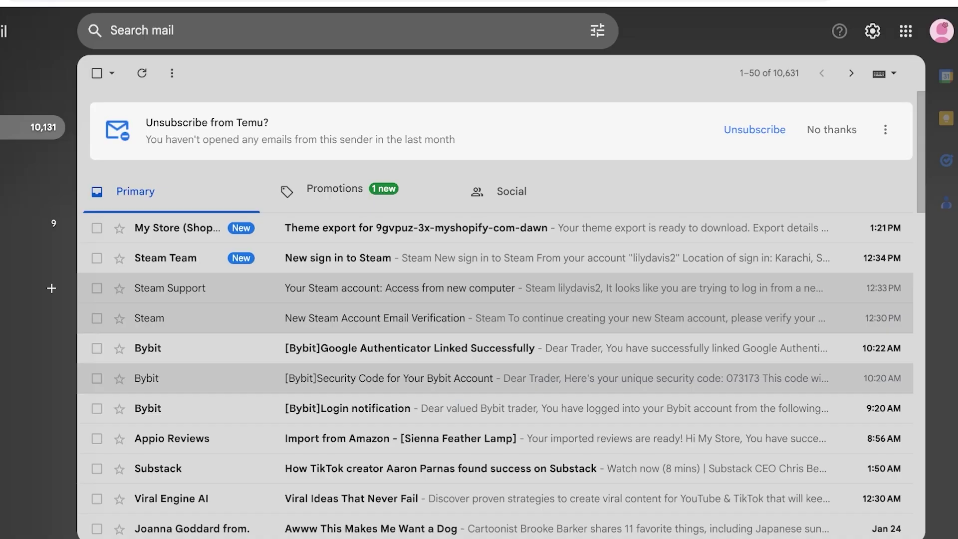
pyautogui.click(449, 228)
pyautogui.scroll(-3, 500, 299)
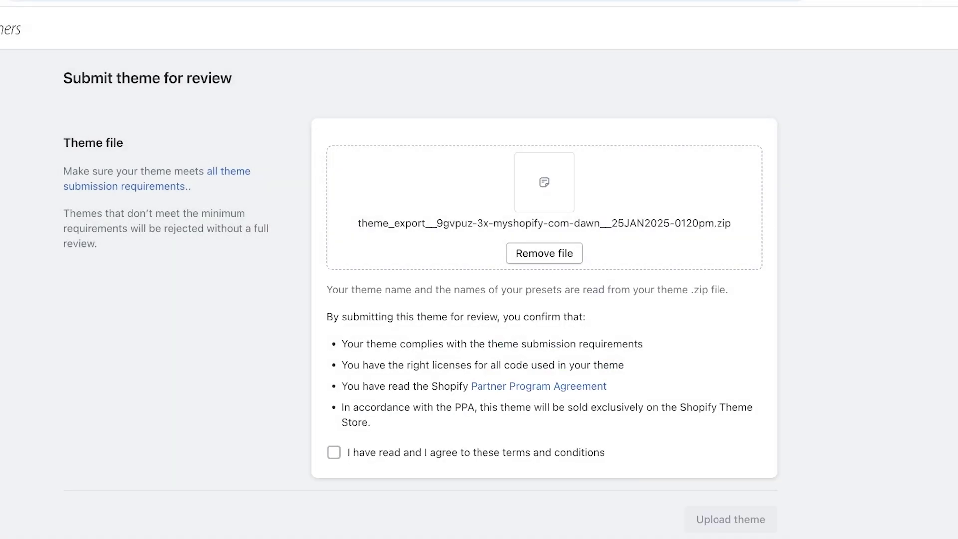
# Agree to the submission terms and conditions, then review the Theme store requirements
pyautogui.click(334, 452)
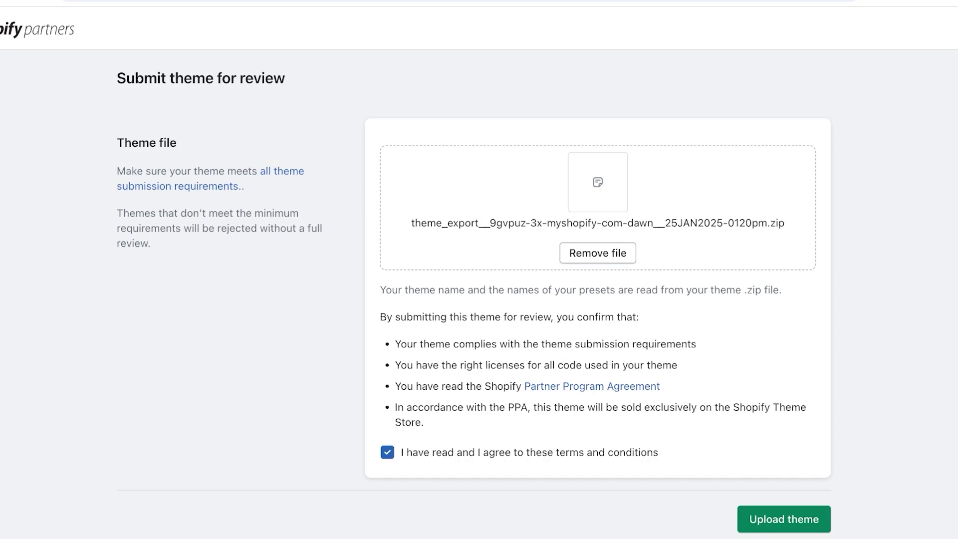
pyautogui.moveTo(645, 408); pyautogui.dragTo(697, 407)
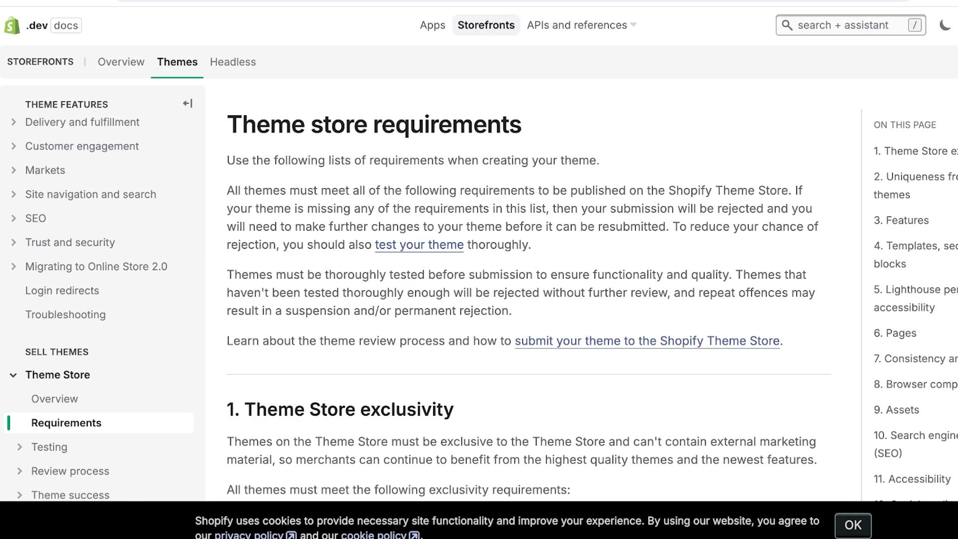
# Scroll through the Theme Store requirements from Features, Templates and Lighthouse down to section 6 Pages
pyautogui.scroll(-6, 529, 300)
pyautogui.scroll(4, 529, 299)
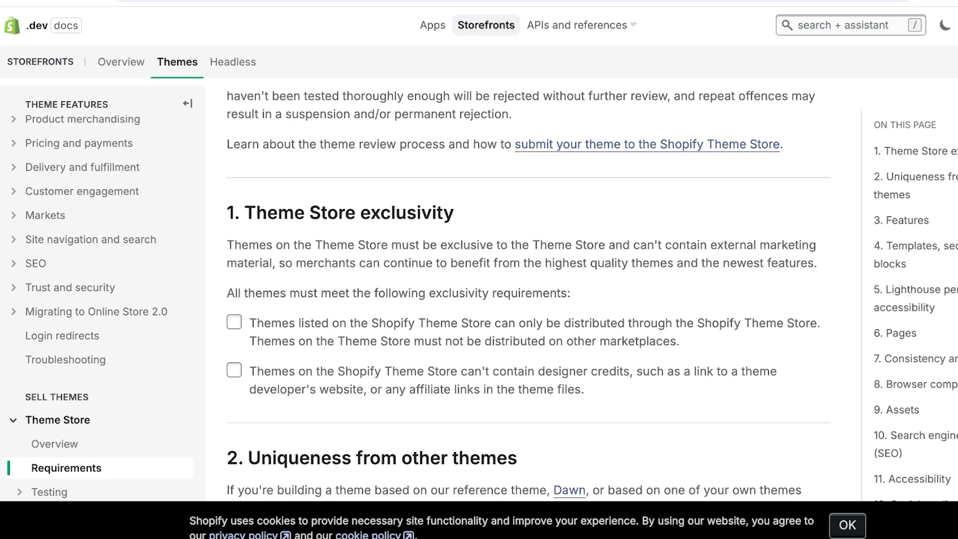
pyautogui.scroll(-5, 529, 299)
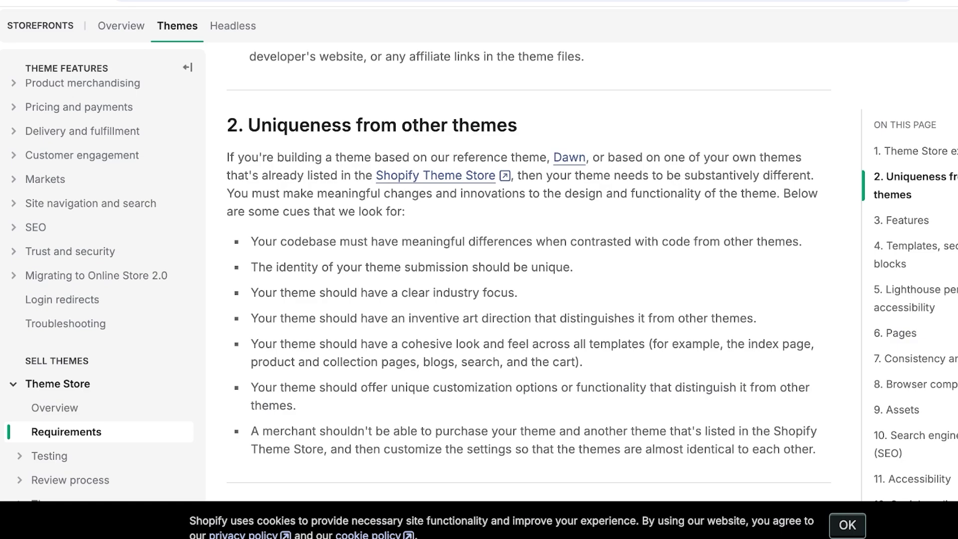
pyautogui.scroll(-3, 529, 274)
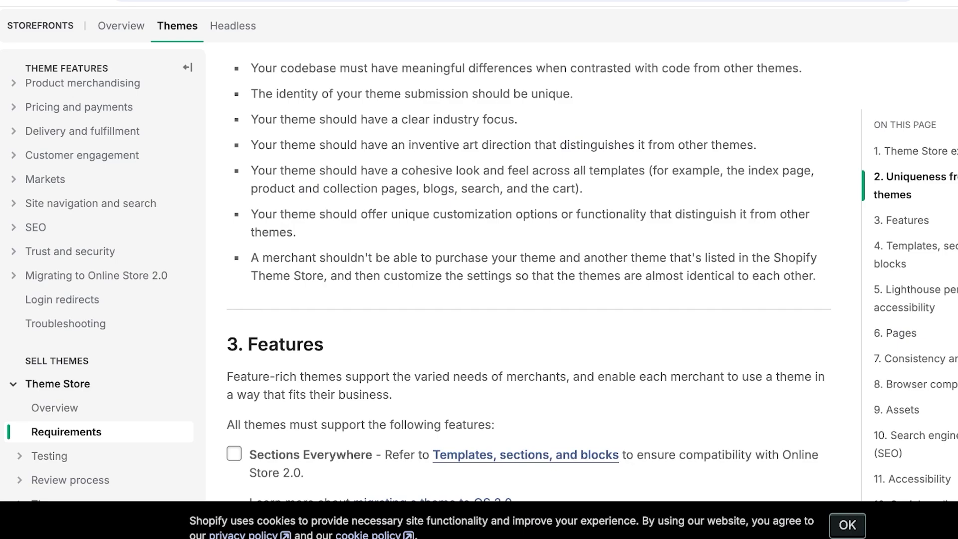
pyautogui.scroll(-1, 529, 278)
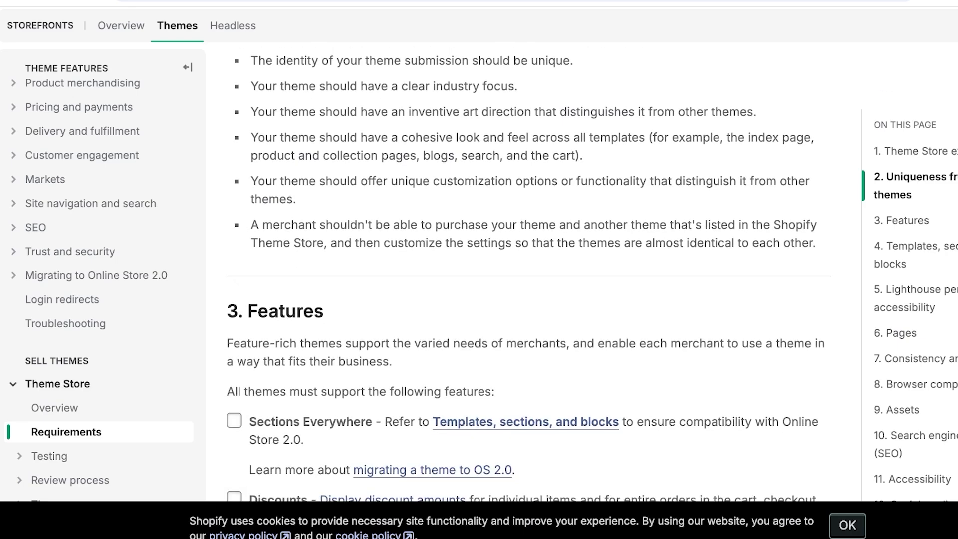
pyautogui.scroll(-4, 528, 275)
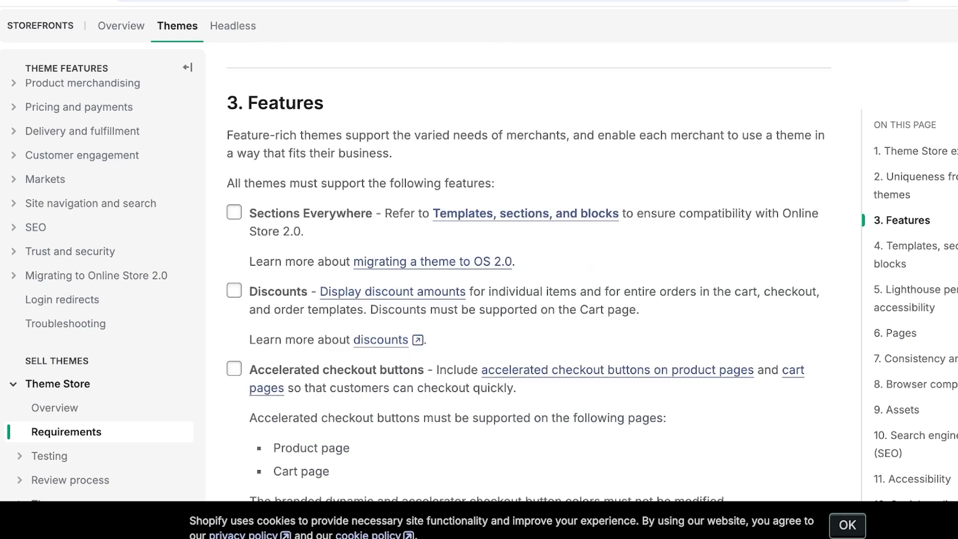
pyautogui.scroll(-5, 528, 275)
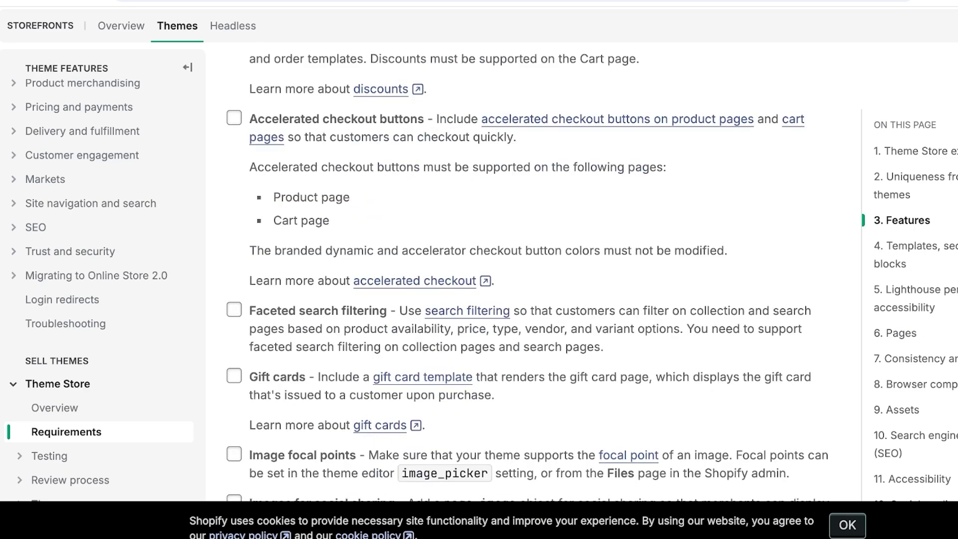
pyautogui.scroll(-3, 528, 275)
pyautogui.scroll(-2, 528, 275)
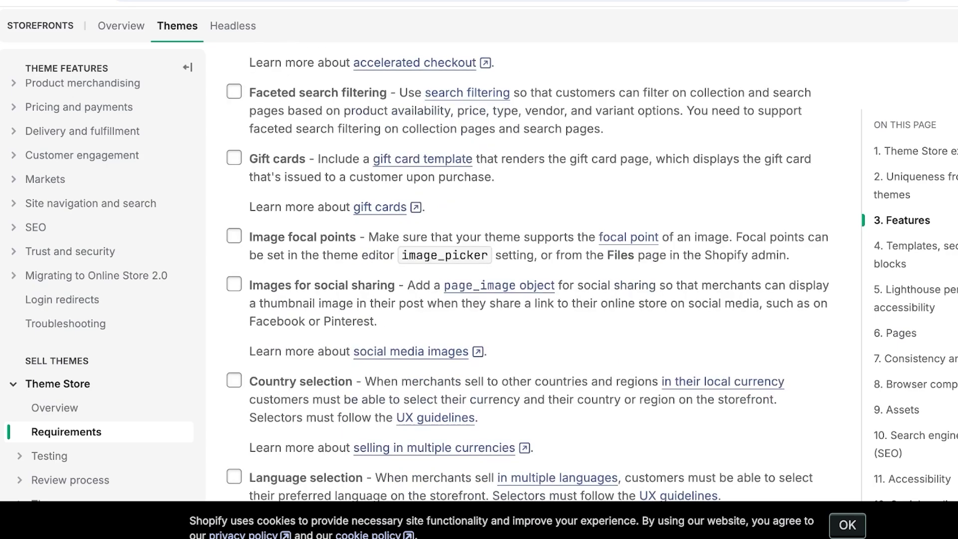
pyautogui.scroll(-2, 529, 275)
pyautogui.scroll(-4, 529, 275)
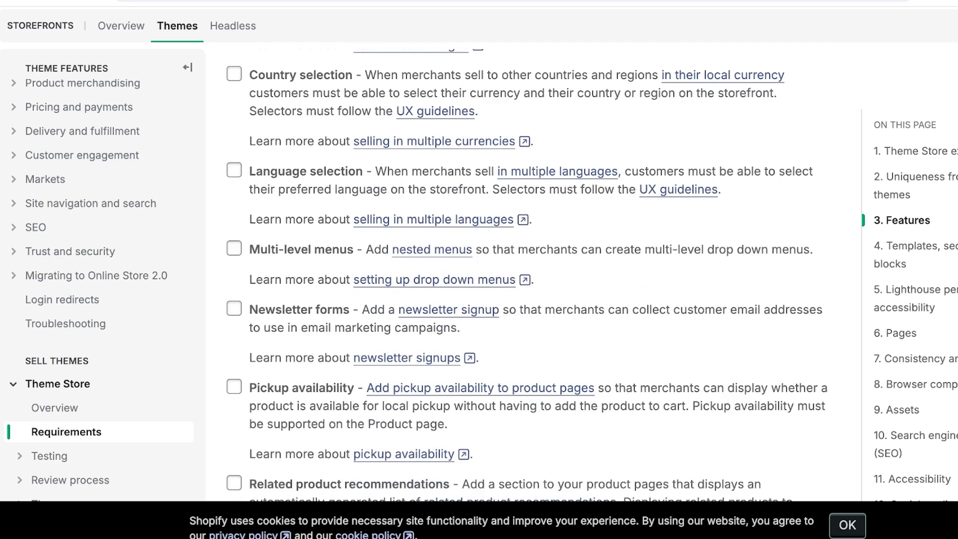
pyautogui.scroll(-5, 528, 275)
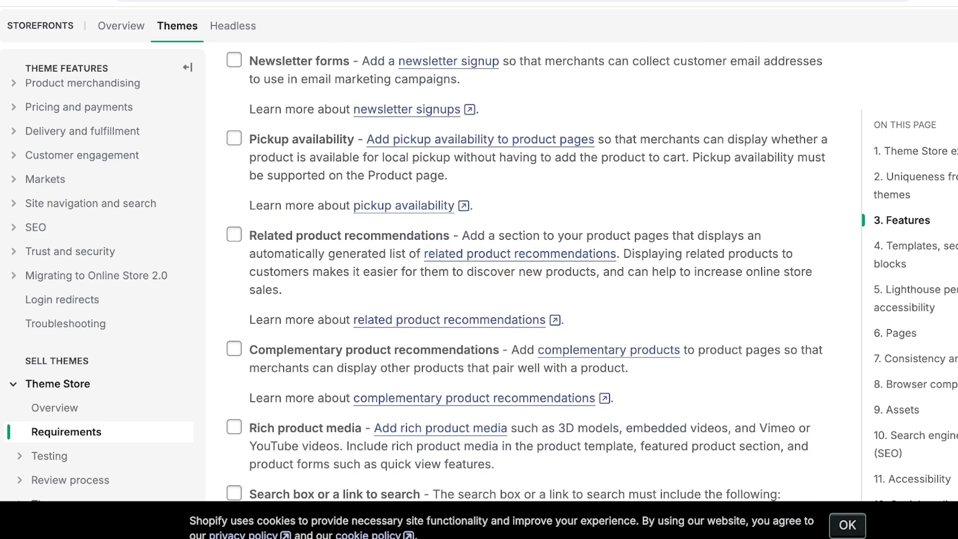
pyautogui.scroll(-4, 528, 275)
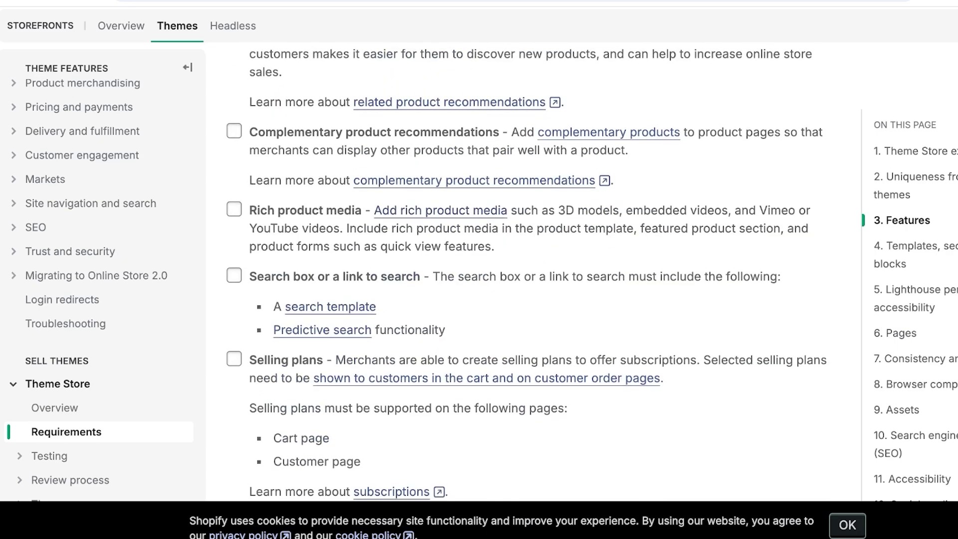
pyautogui.scroll(-15, 528, 275)
pyautogui.scroll(-9, 529, 274)
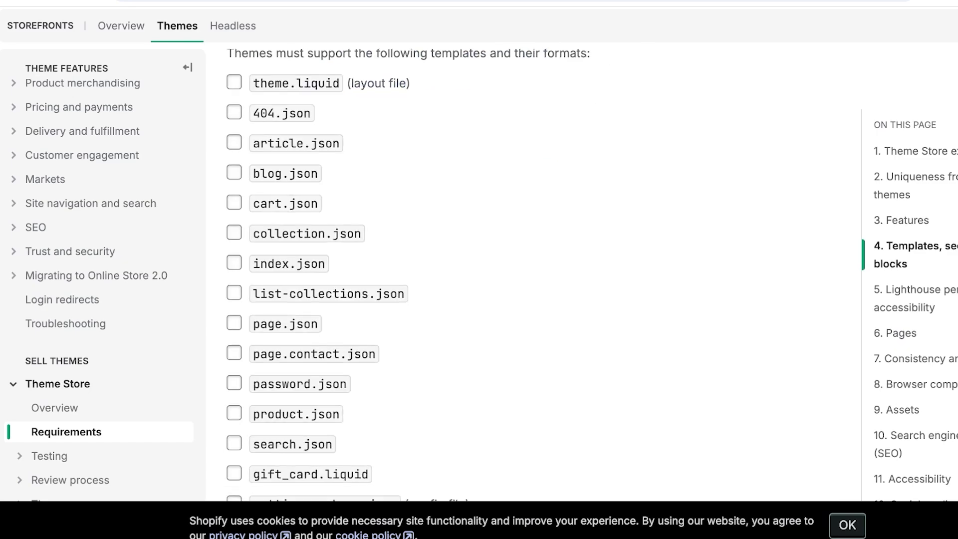
pyautogui.scroll(15, 529, 275)
pyautogui.scroll(-12, 528, 275)
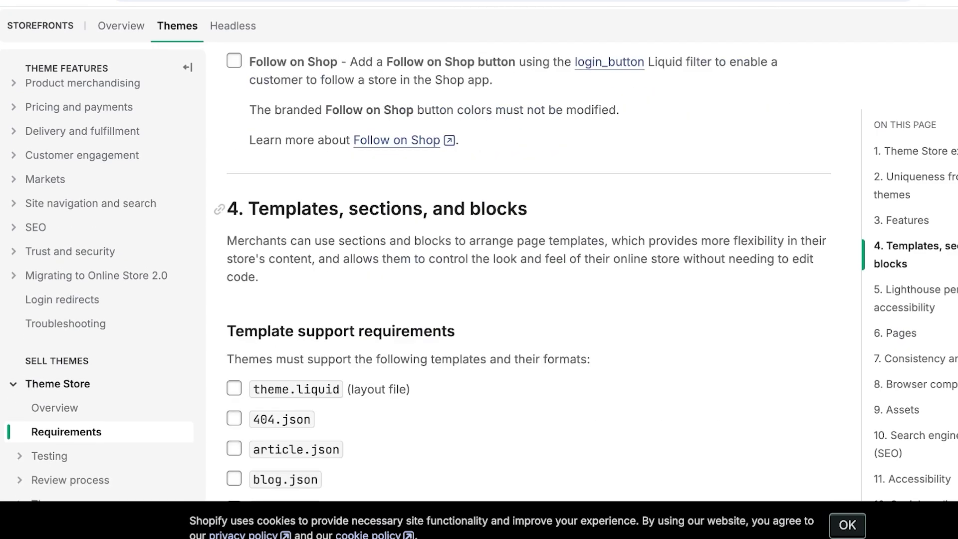
pyautogui.scroll(-3, 529, 275)
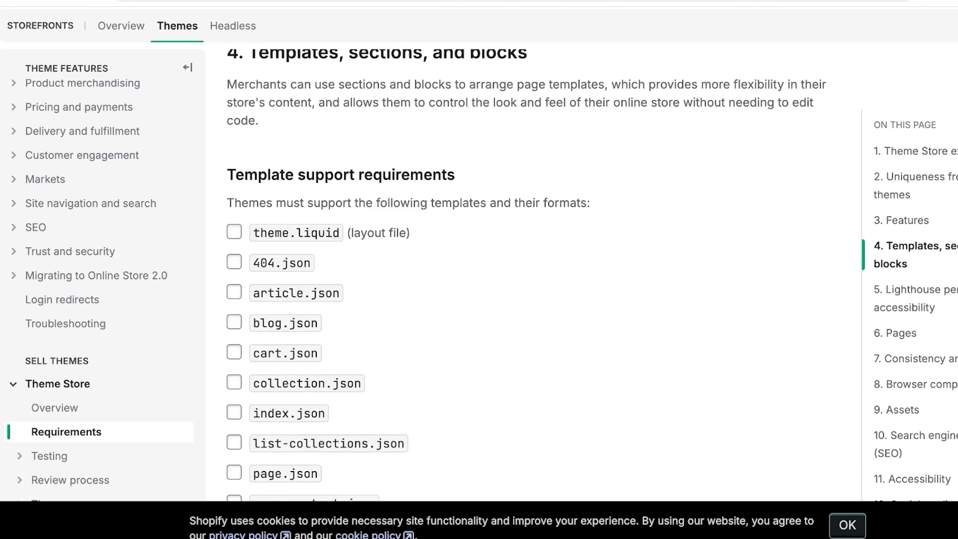
pyautogui.scroll(-1, 528, 275)
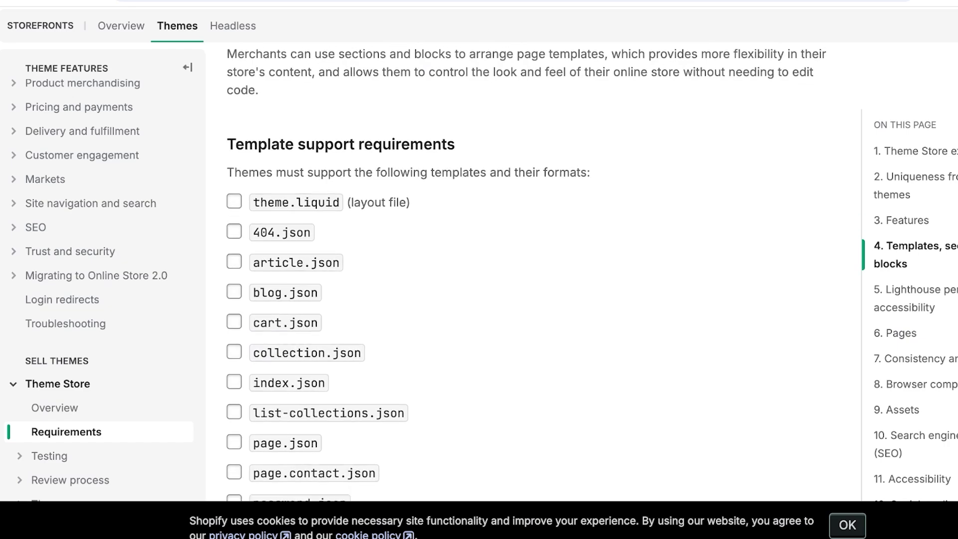
pyautogui.scroll(-15, 528, 275)
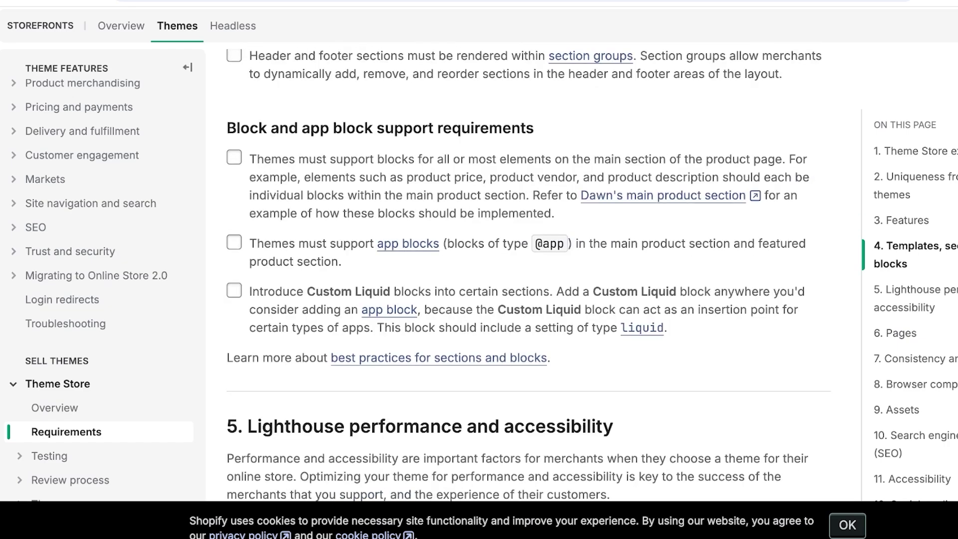
pyautogui.scroll(-10, 528, 275)
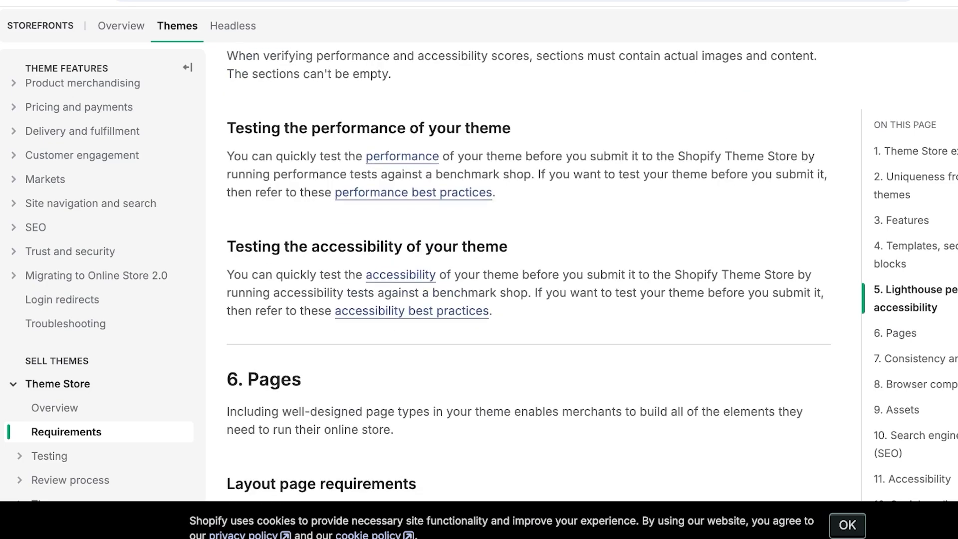
pyautogui.scroll(10, 528, 274)
pyautogui.scroll(-3, 529, 275)
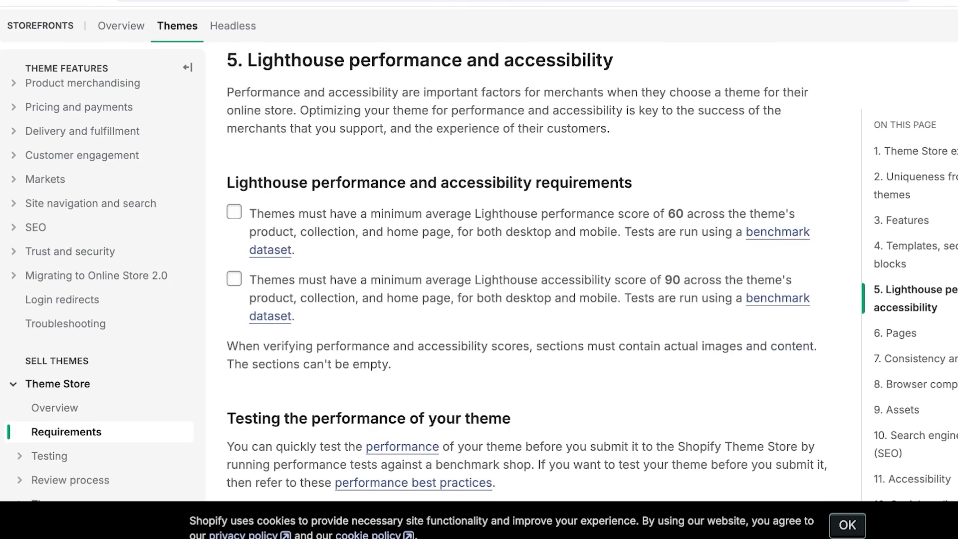
pyautogui.scroll(1, 528, 275)
pyautogui.scroll(-20, 529, 275)
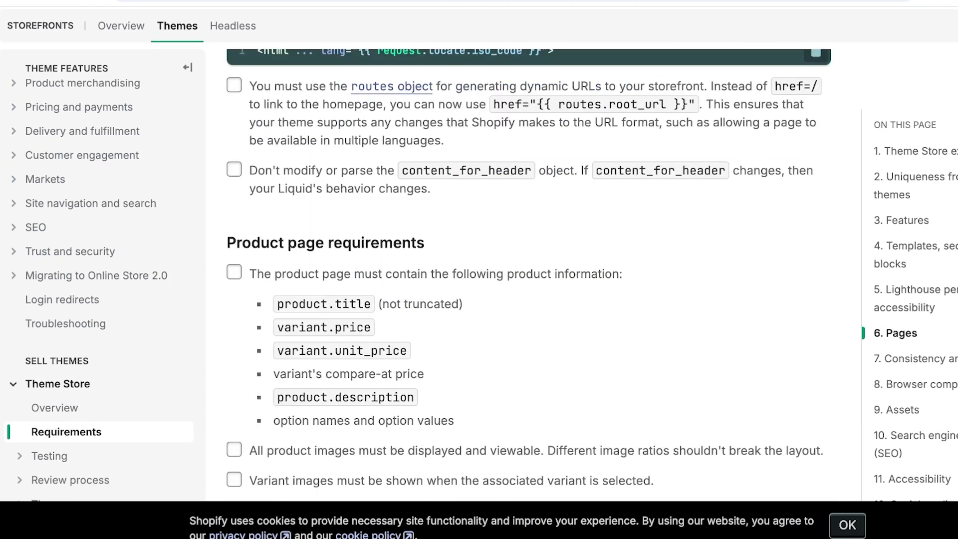
pyautogui.scroll(-20, 528, 275)
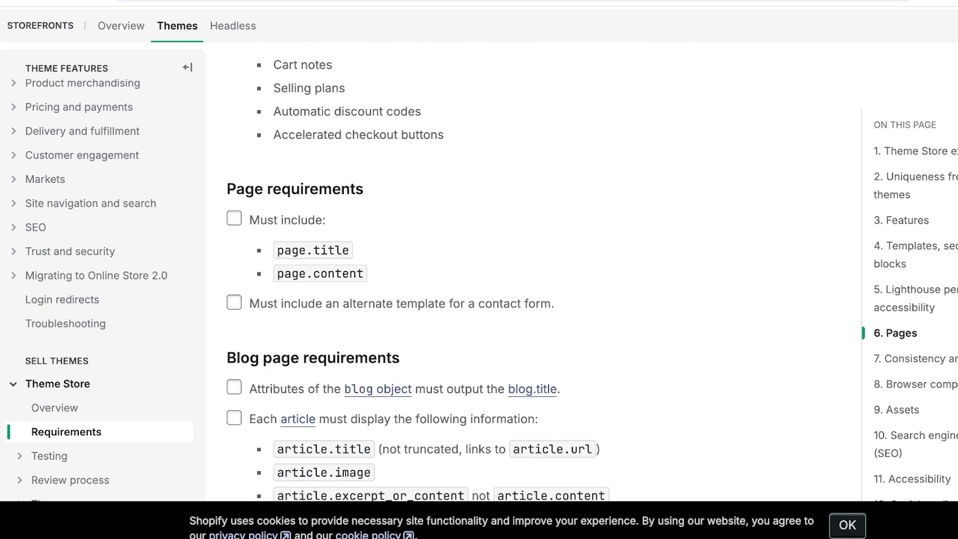
pyautogui.scroll(15, 529, 275)
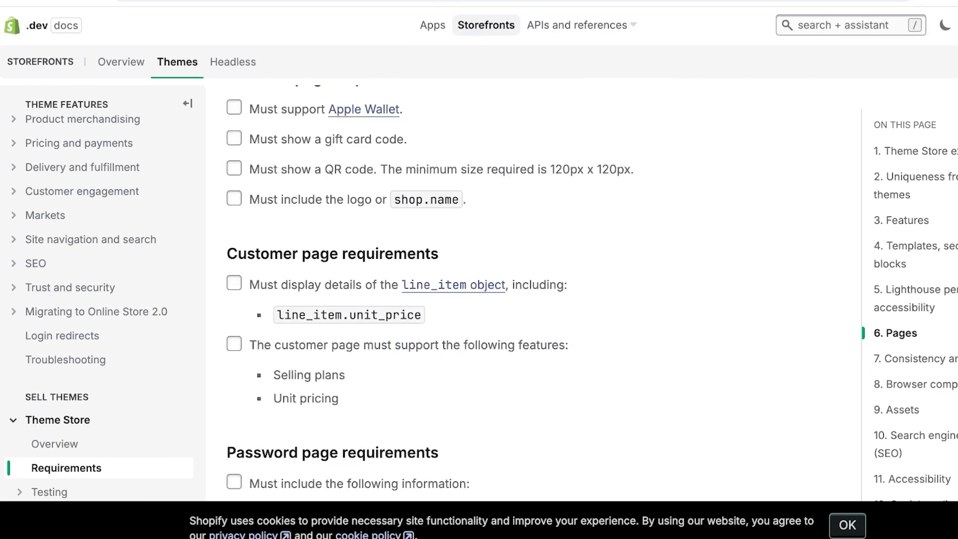
pyautogui.scroll(-7, 519, 295)
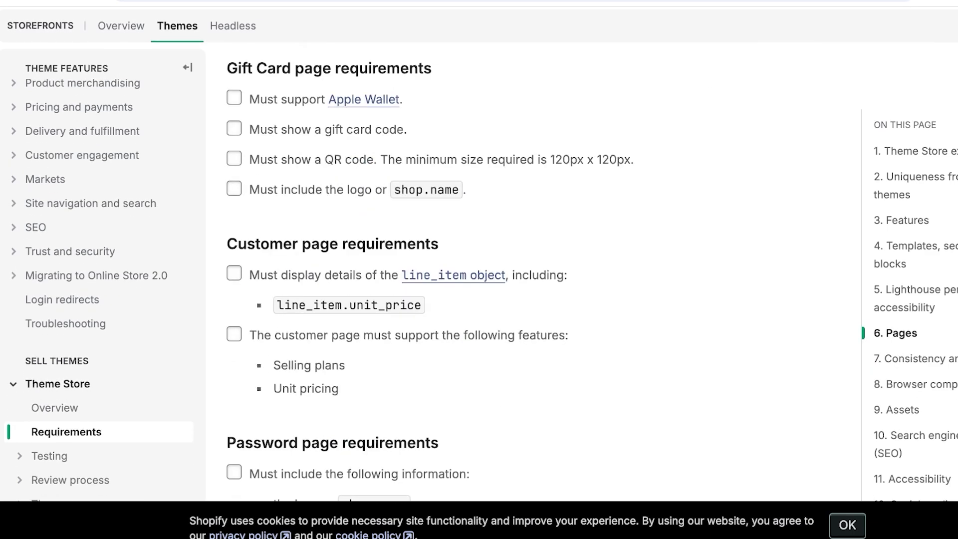
# Close the docs tab to return to the Shopify Partners Themes page and scroll to its top
pyautogui.hotkey('ctrl', 'w')
pyautogui.scroll(6, 612, 294)
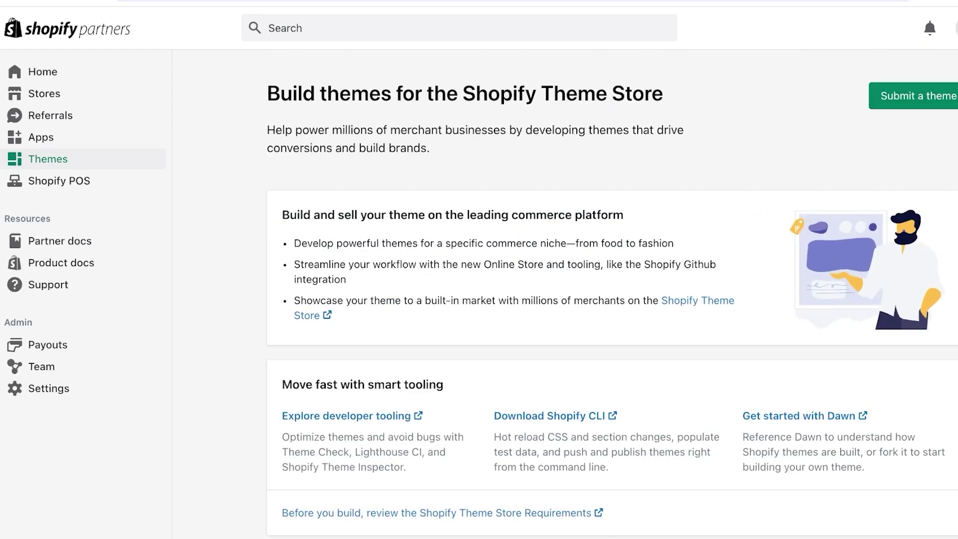